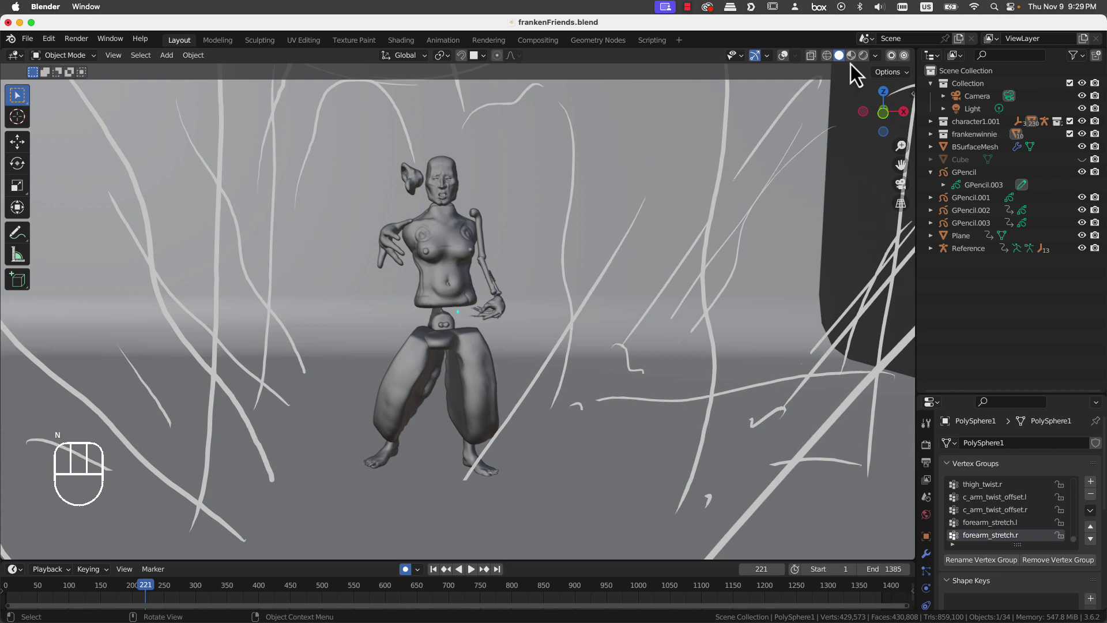
# - Show the scene in rendered shading with the torso mesh selected and the viewport overlays turned on
pyautogui.click(863, 56)
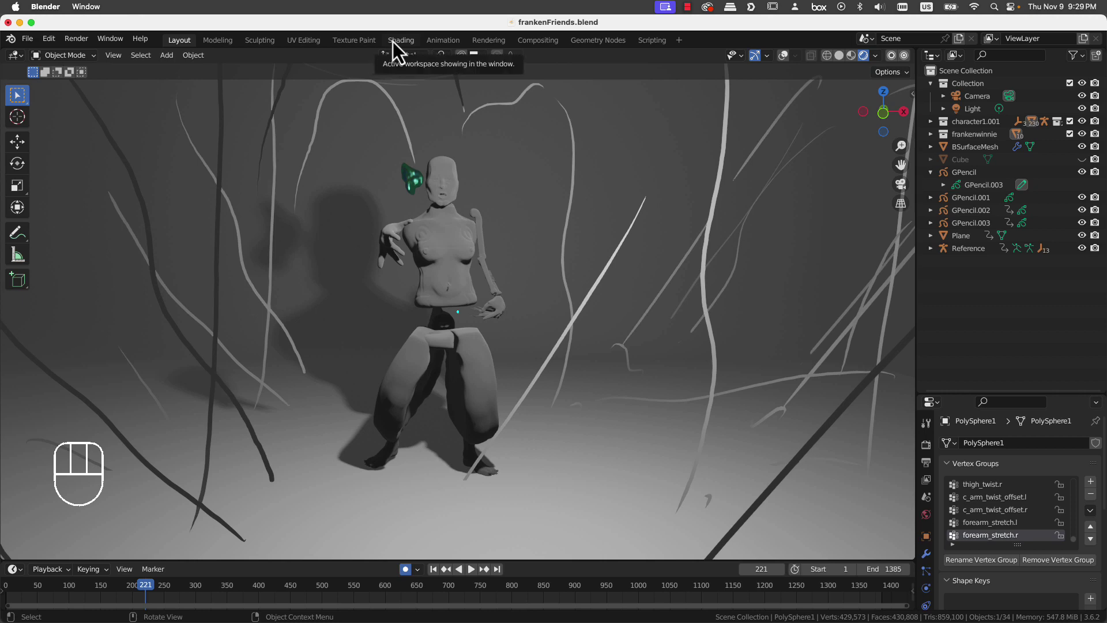
pyautogui.click(420, 243)
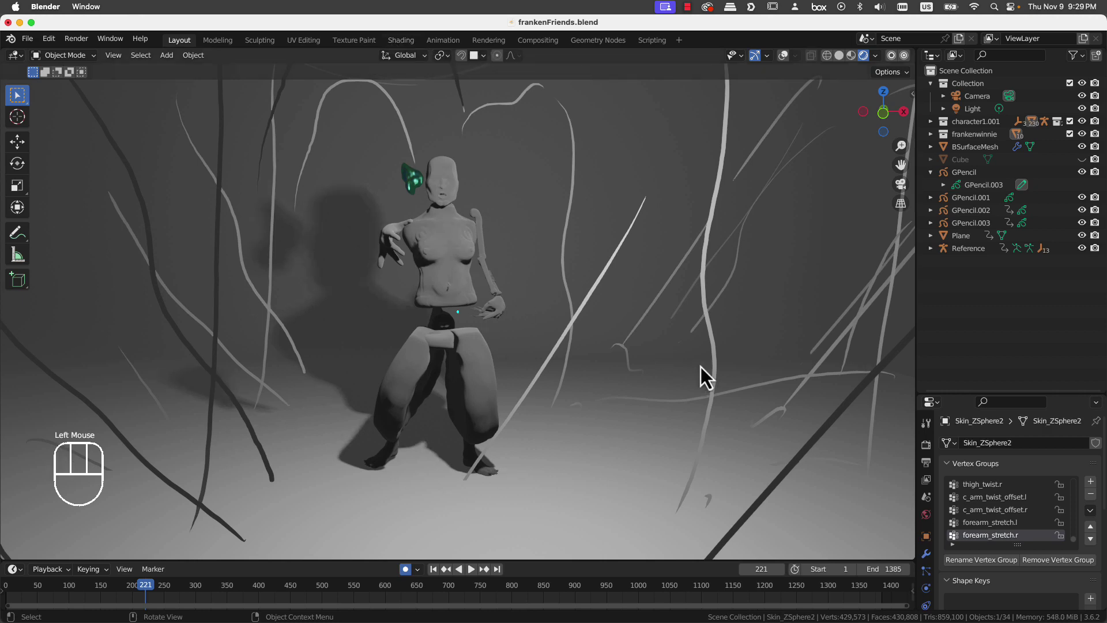
pyautogui.click(782, 56)
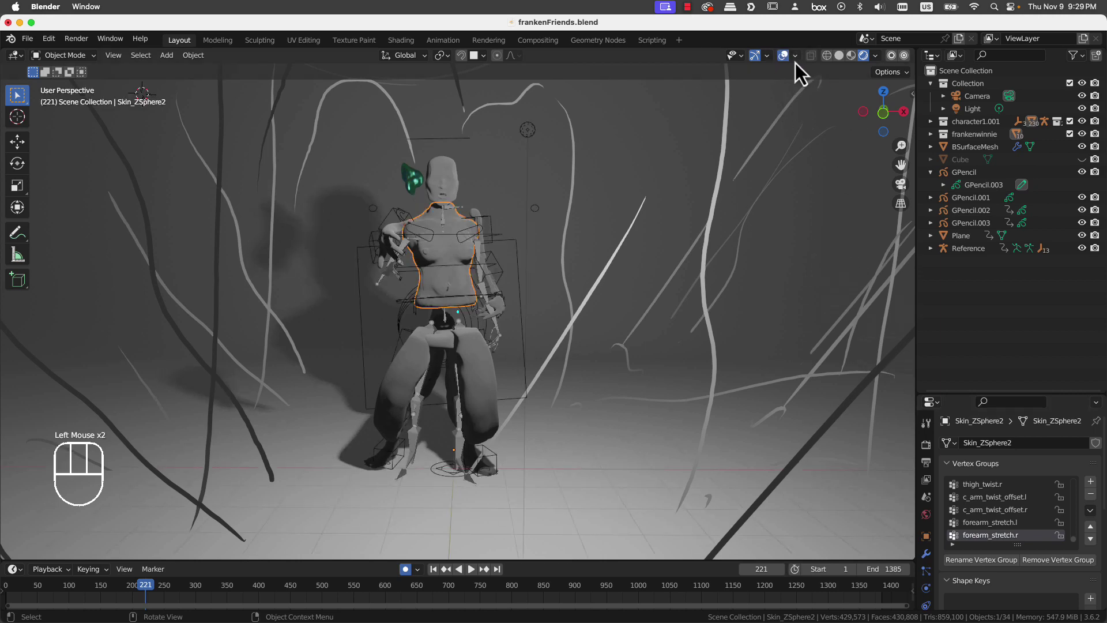
# - Bring up the material settings of the torso mesh and enlarge the properties area
pyautogui.scroll(-4, 926, 539)
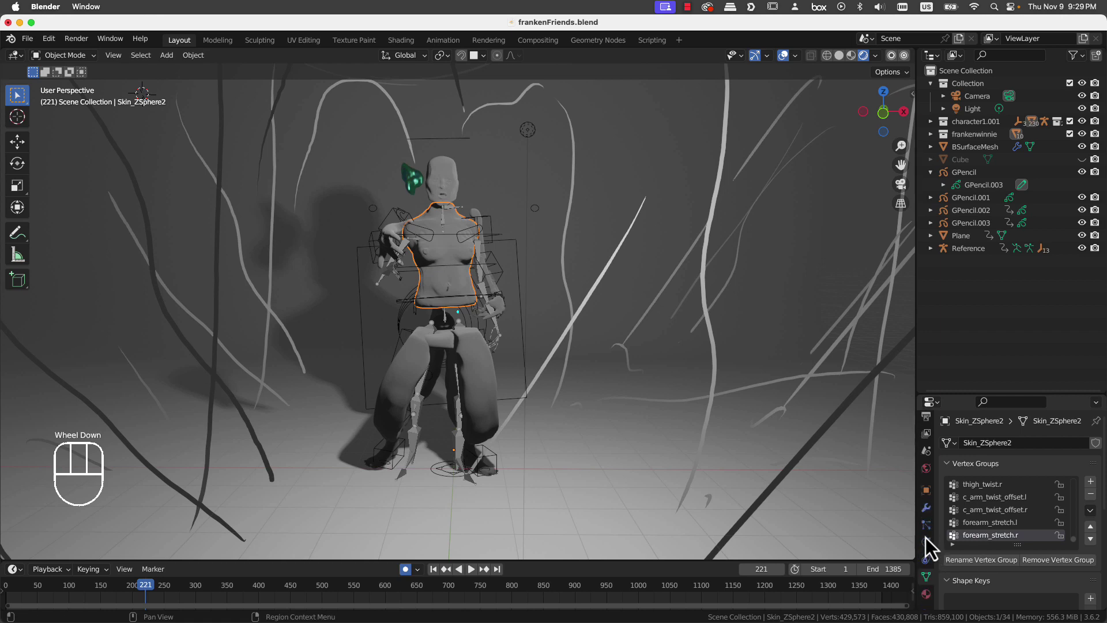
pyautogui.click(925, 570)
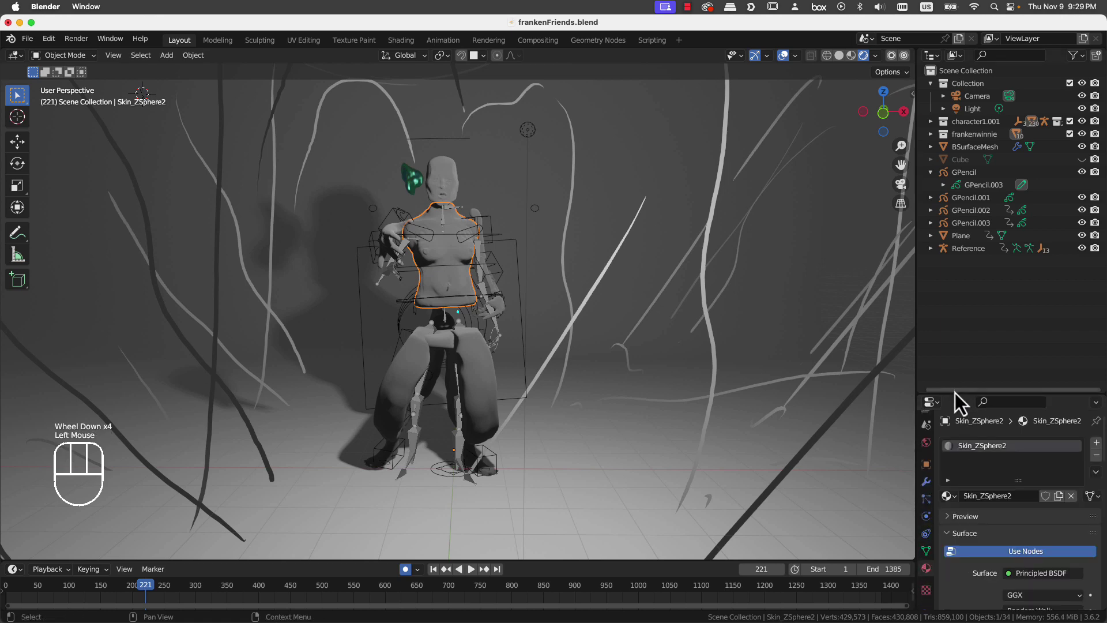
pyautogui.moveTo(954, 394); pyautogui.dragTo(963, 329)
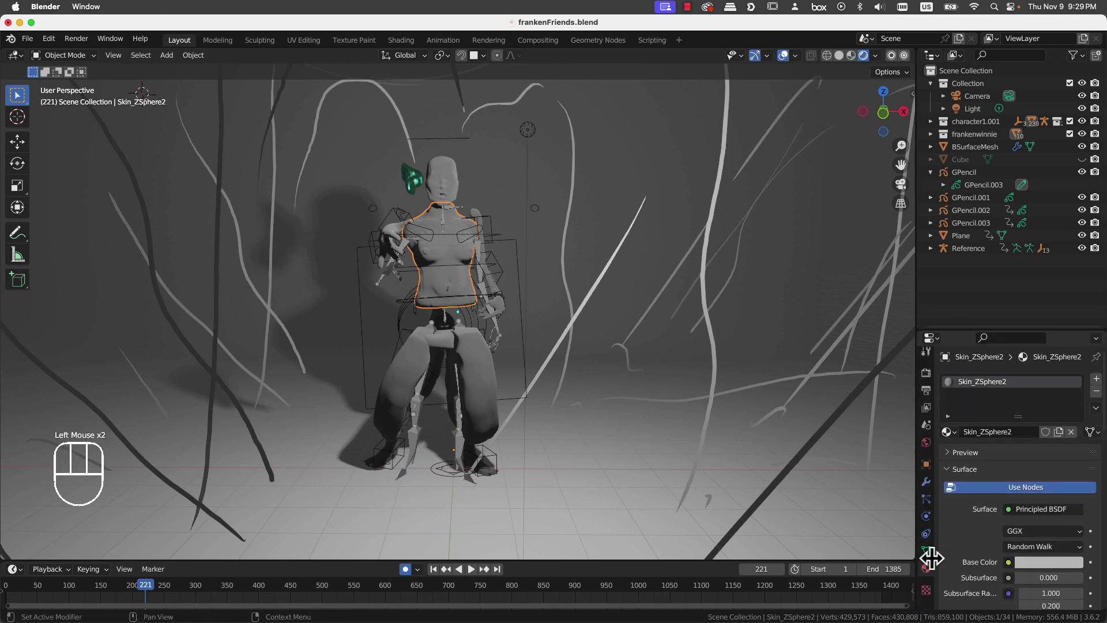
# - Set the base color of the torso's Skin_ZSphere2 material to dark red
pyautogui.scroll(-2, 991, 553)
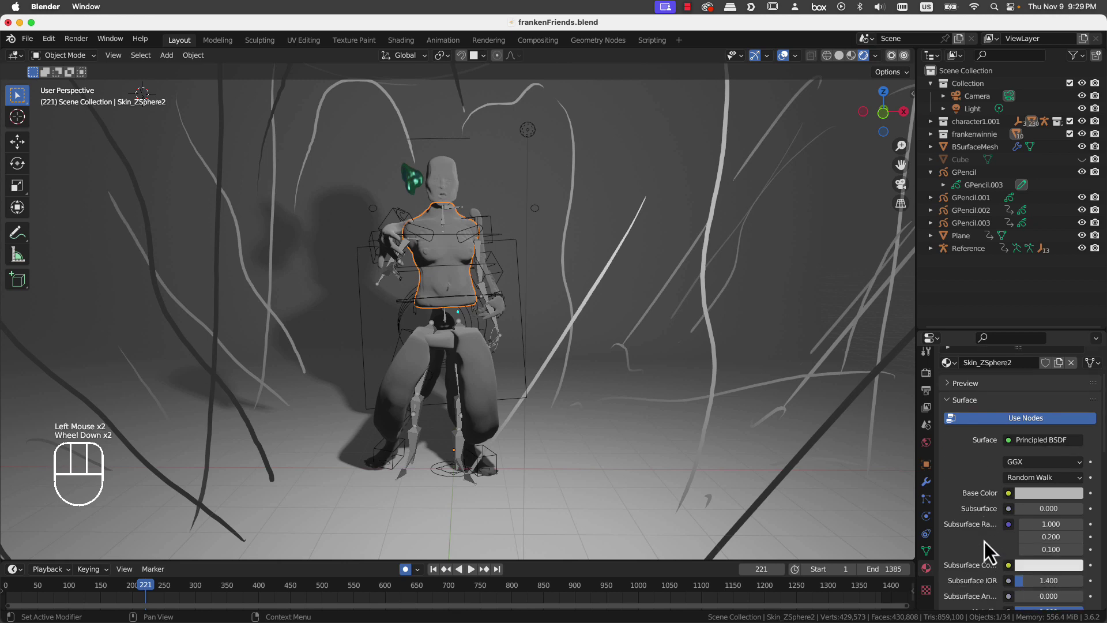
pyautogui.click(1041, 495)
pyautogui.click(1030, 385)
pyautogui.moveTo(1030, 388); pyautogui.dragTo(1016, 424)
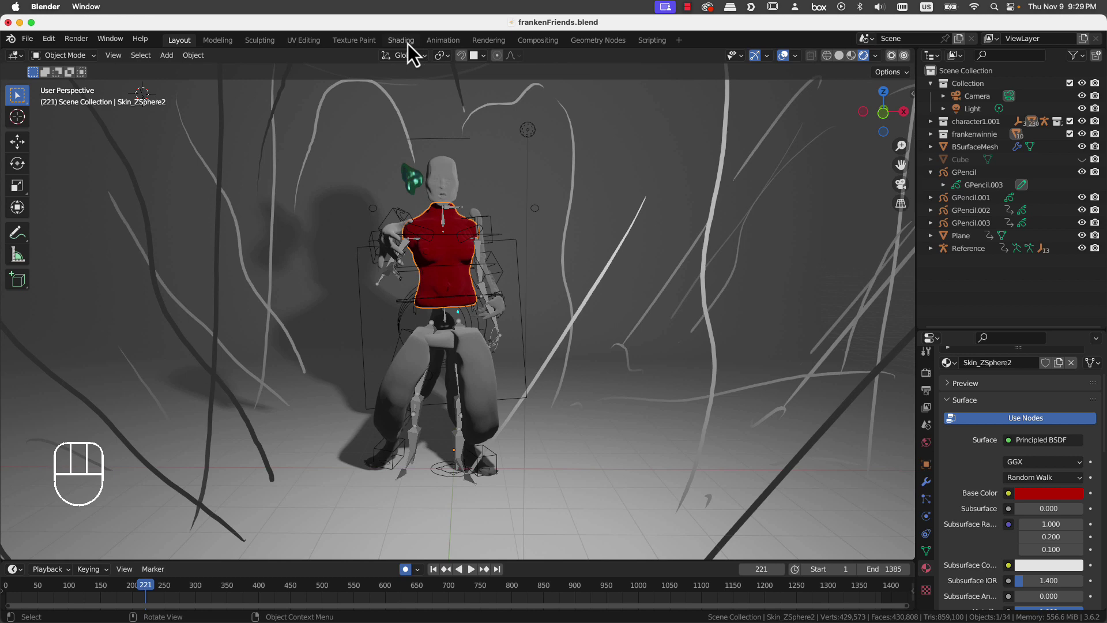
# - Replace the torso's existing material with a new one named zeldaAndLinkForever
pyautogui.scroll(3, 1006, 490)
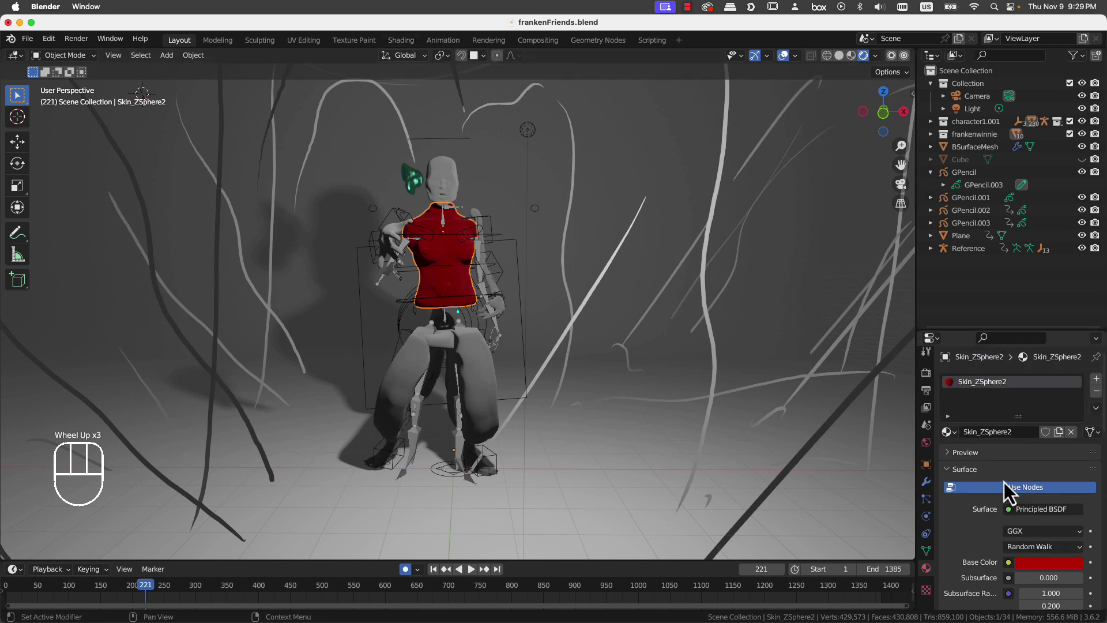
pyautogui.click(1094, 394)
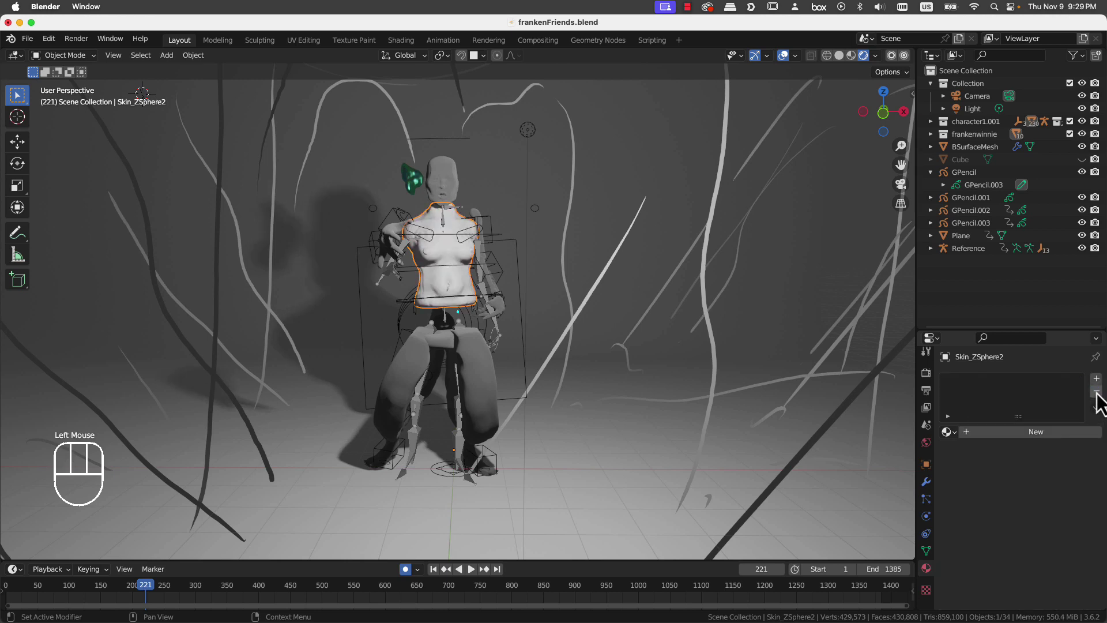
pyautogui.click(1027, 438)
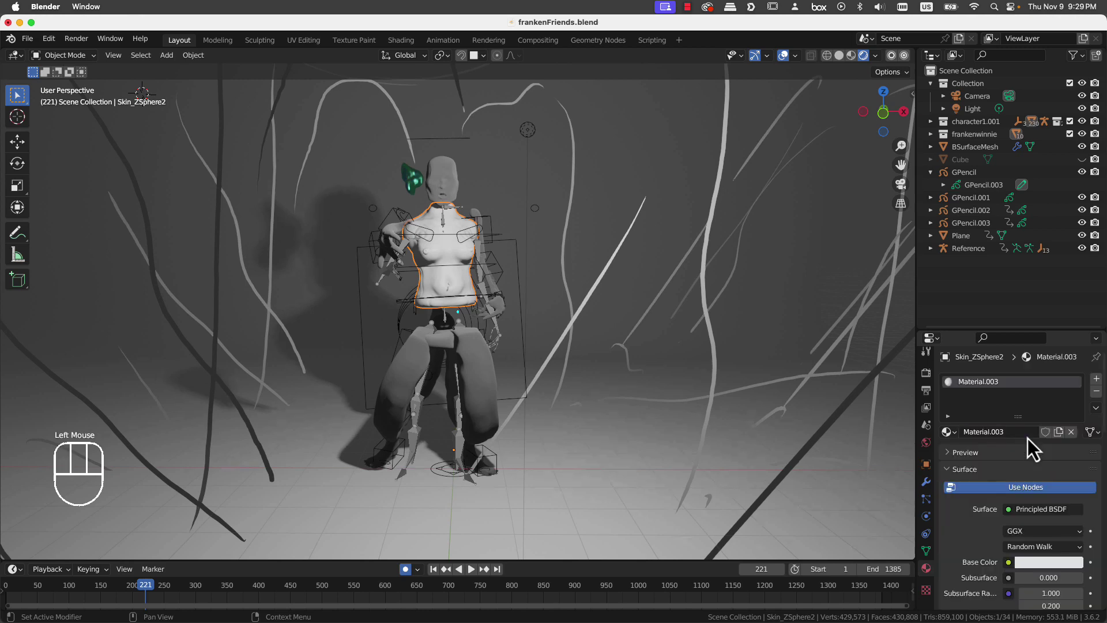
pyautogui.doubleClick(990, 385)
pyautogui.write('zeldaAn')
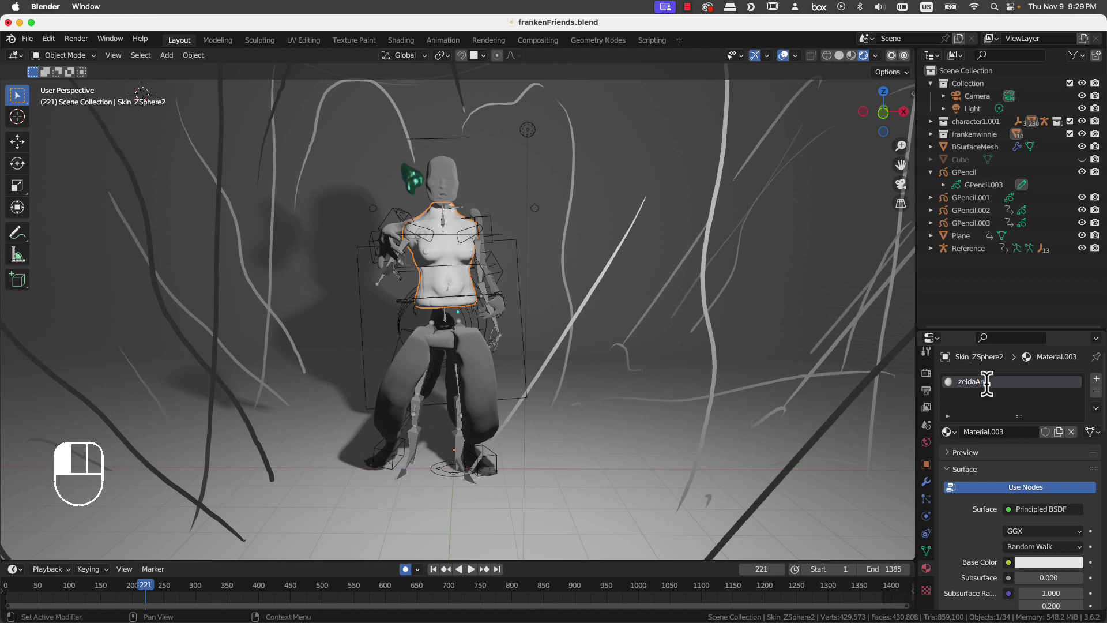
pyautogui.write('dLinkForever')
pyautogui.press('Return')
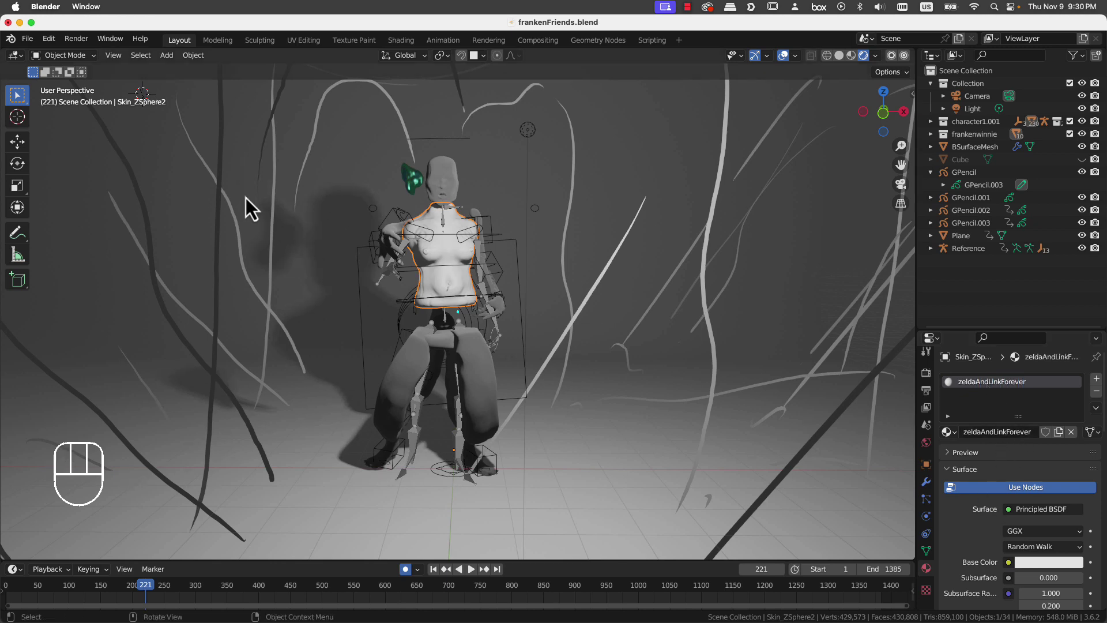
# - Switch to the Shading workspace and frame the character from the front
pyautogui.click(402, 40)
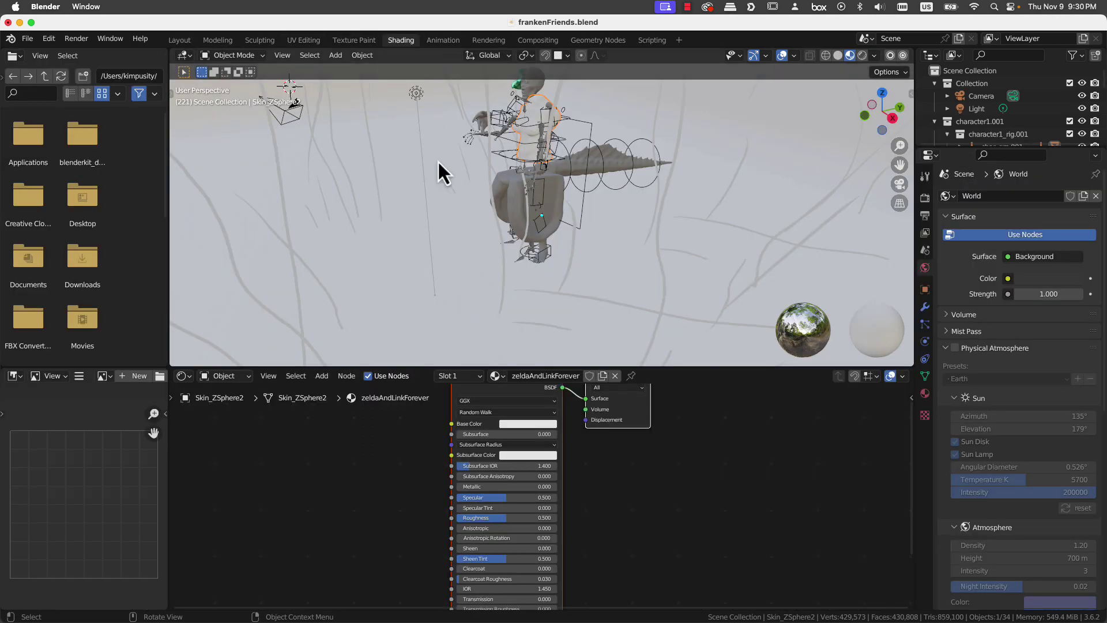
pyautogui.moveTo(437, 160)
pyautogui.mouseDown(button='middle')
pyautogui.moveTo(589, 168)
pyautogui.moveTo(545, 86)
pyautogui.mouseUp(button='middle')
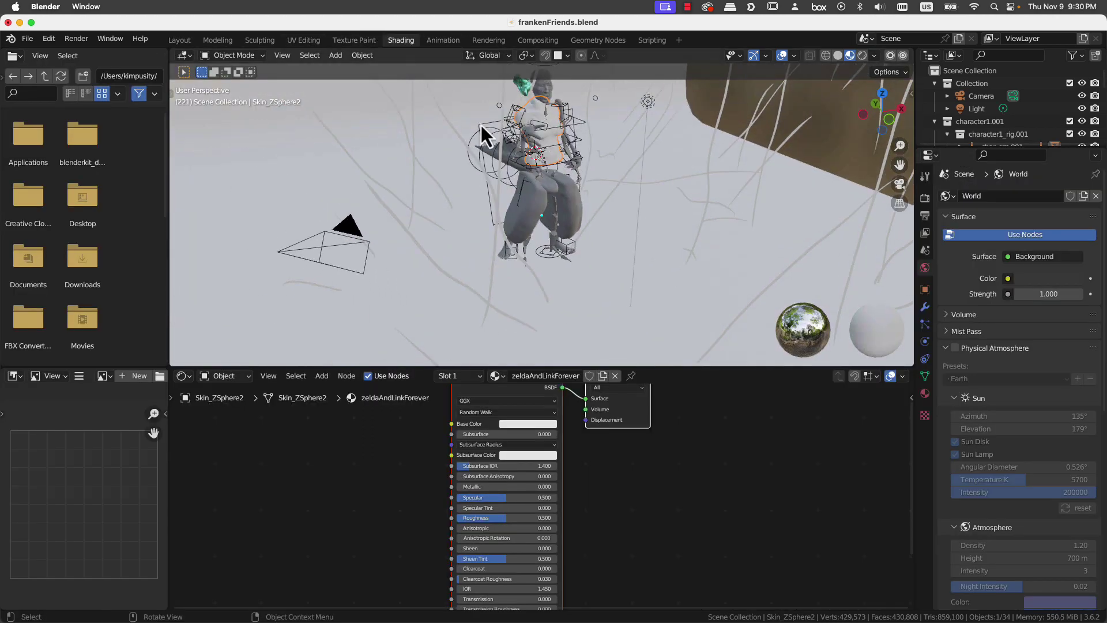
pyautogui.moveTo(482, 136)
pyautogui.mouseDown(button='middle')
pyautogui.moveTo(497, 173)
pyautogui.moveTo(487, 222)
pyautogui.moveTo(470, 136)
pyautogui.mouseUp(button='middle')
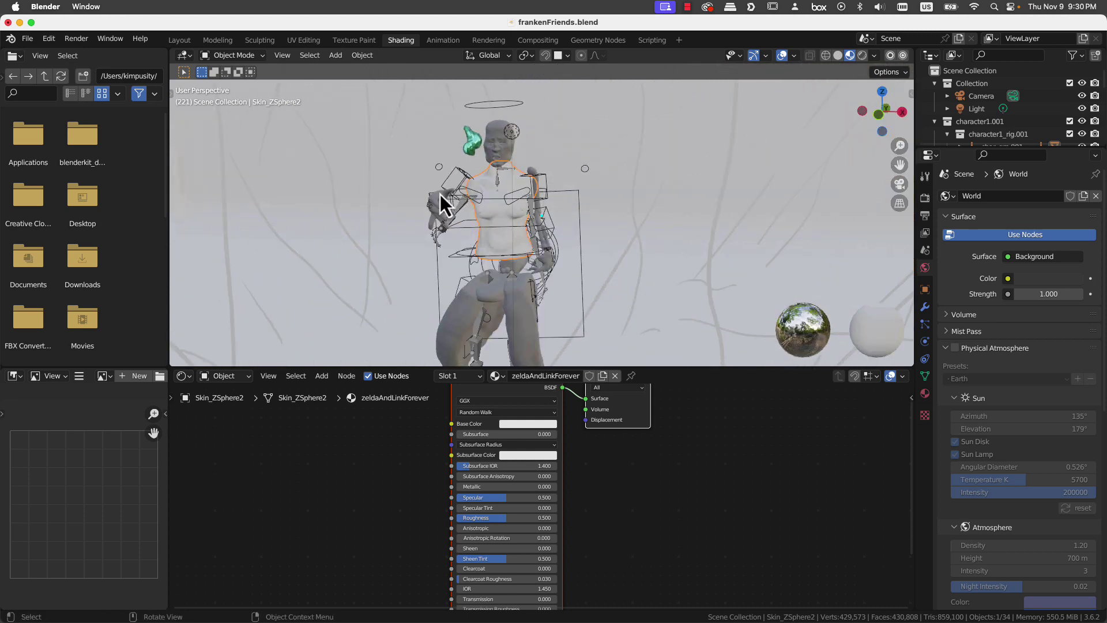
pyautogui.scroll(4, 472, 156)
# - Move the Principled BSDF node away from Material Output to make room for more nodes between them
pyautogui.scroll(-3, 415, 475)
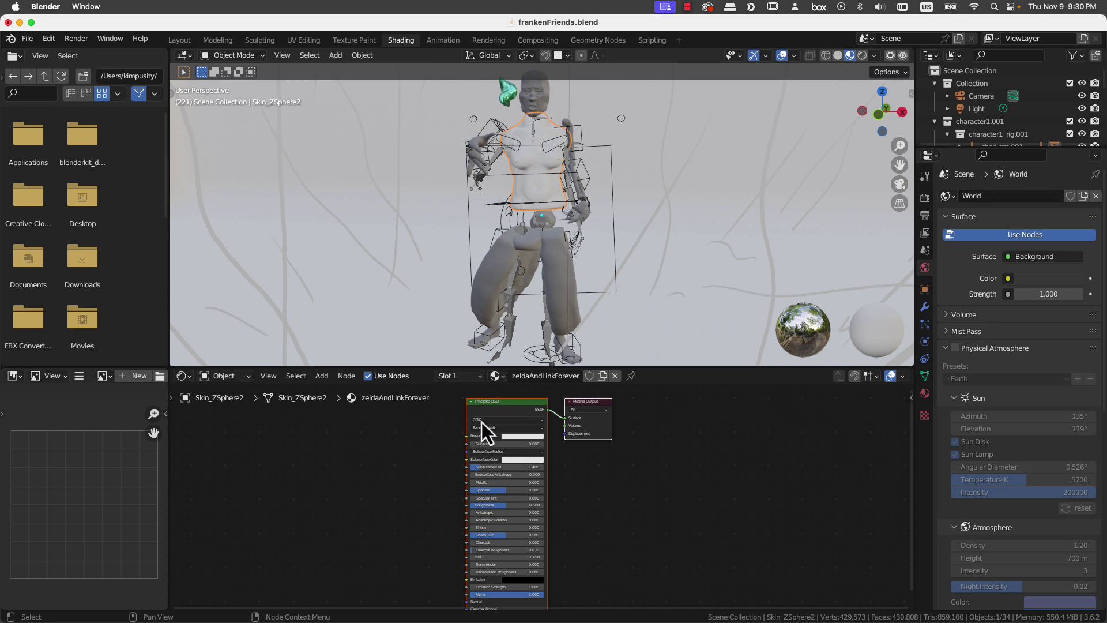
pyautogui.moveTo(504, 403); pyautogui.dragTo(267, 429)
pyautogui.click(414, 485)
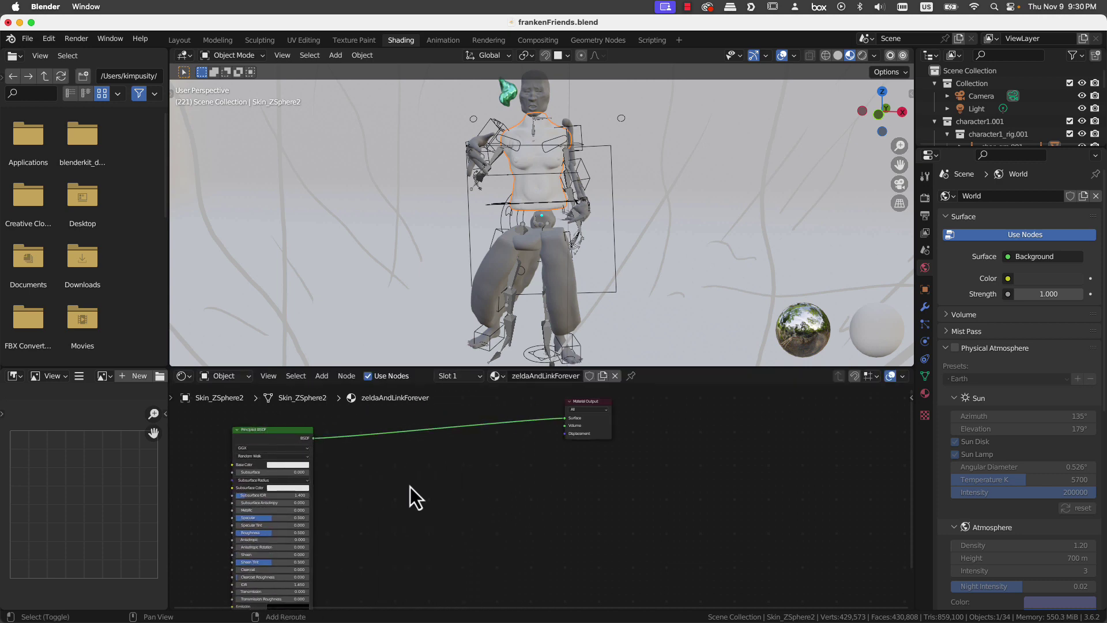
# - Insert a Shader to RGB node on the link between Principled BSDF and Material Output
pyautogui.hotkey('shift', 'a')
pyautogui.click(323, 375)
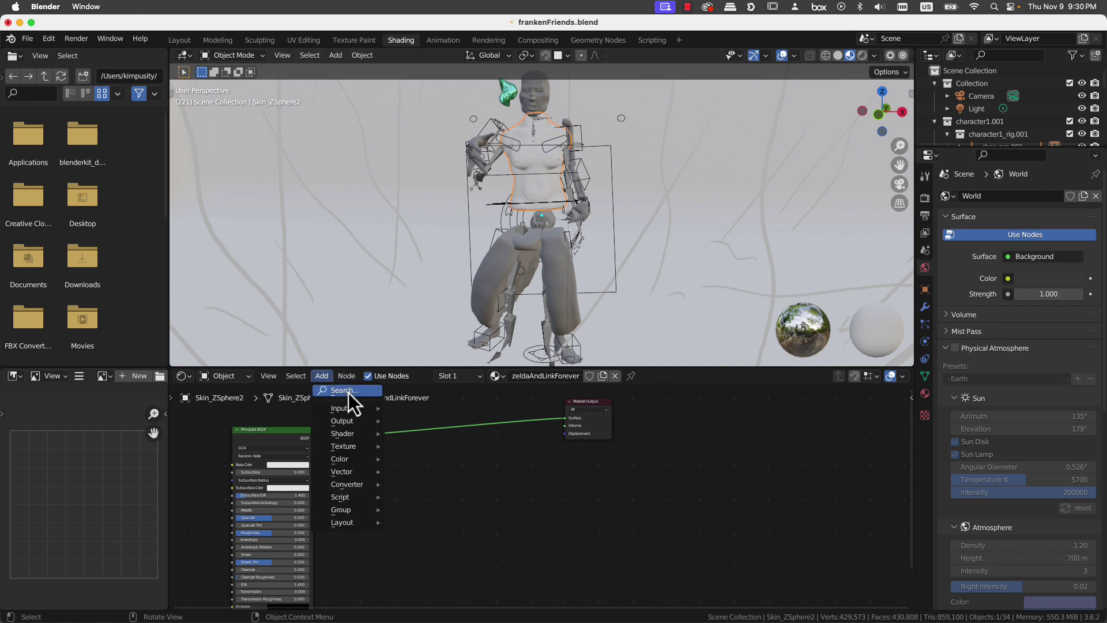
pyautogui.click(348, 391)
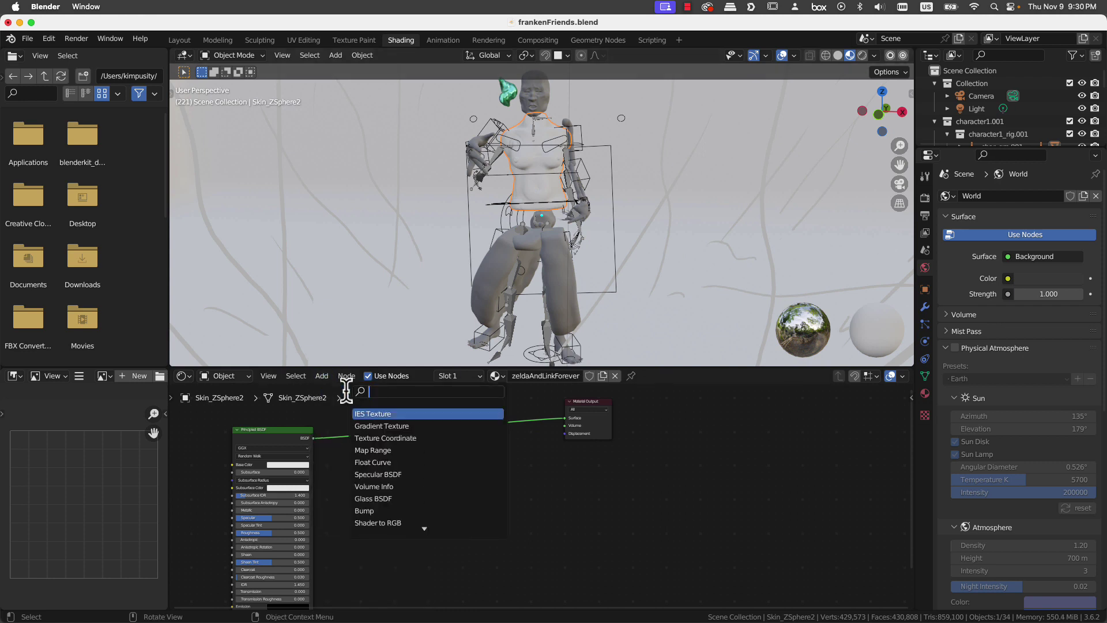
pyautogui.write('shader')
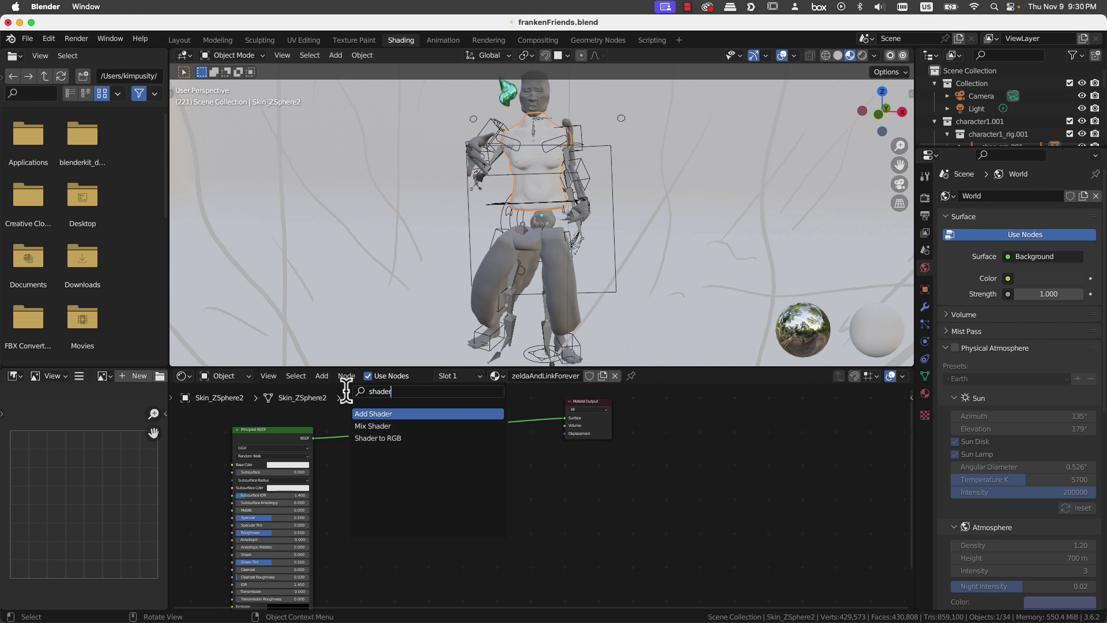
pyautogui.click(393, 438)
pyautogui.click(420, 460)
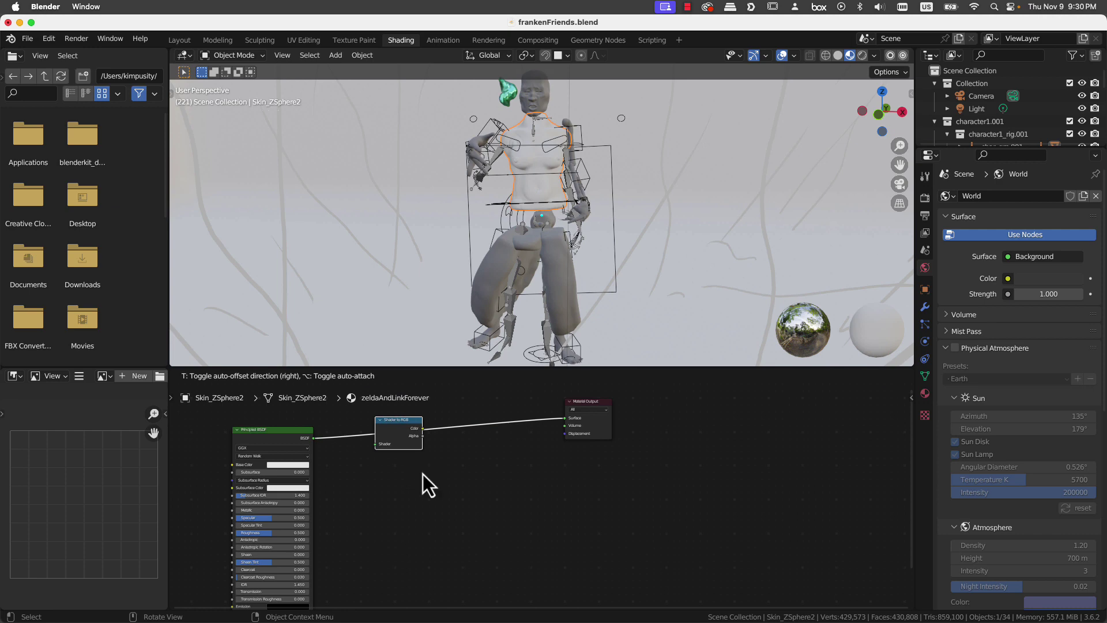
# - Insert a Color Ramp node between Shader to RGB and Material Output
pyautogui.scroll(1, 422, 473)
pyautogui.moveTo(422, 474); pyautogui.dragTo(456, 502, button='middle')
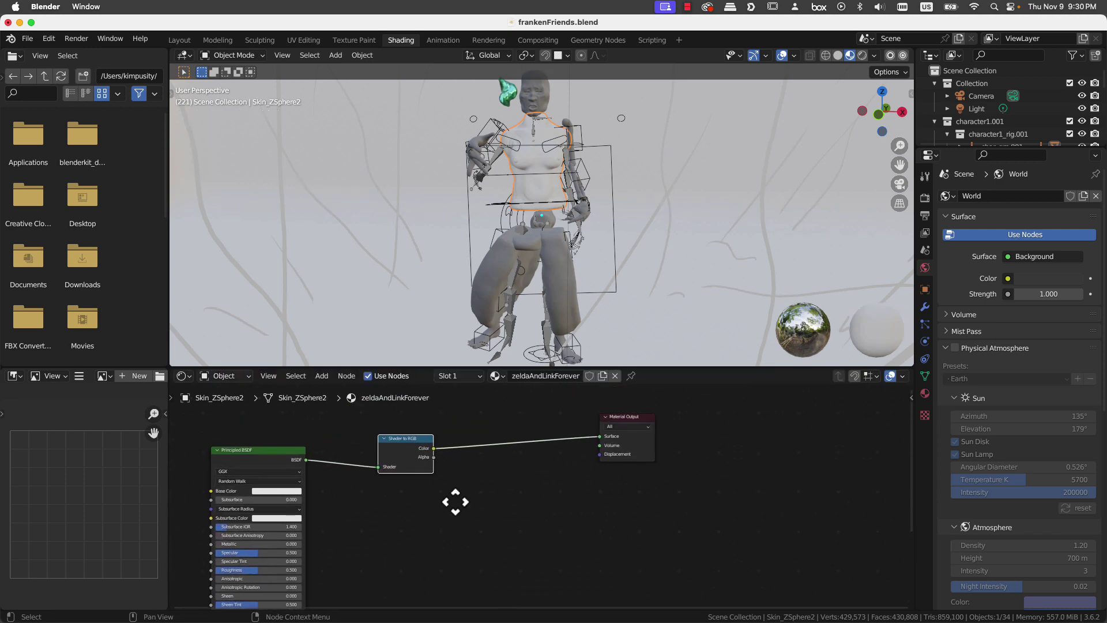
pyautogui.hotkey('shift', 'a')
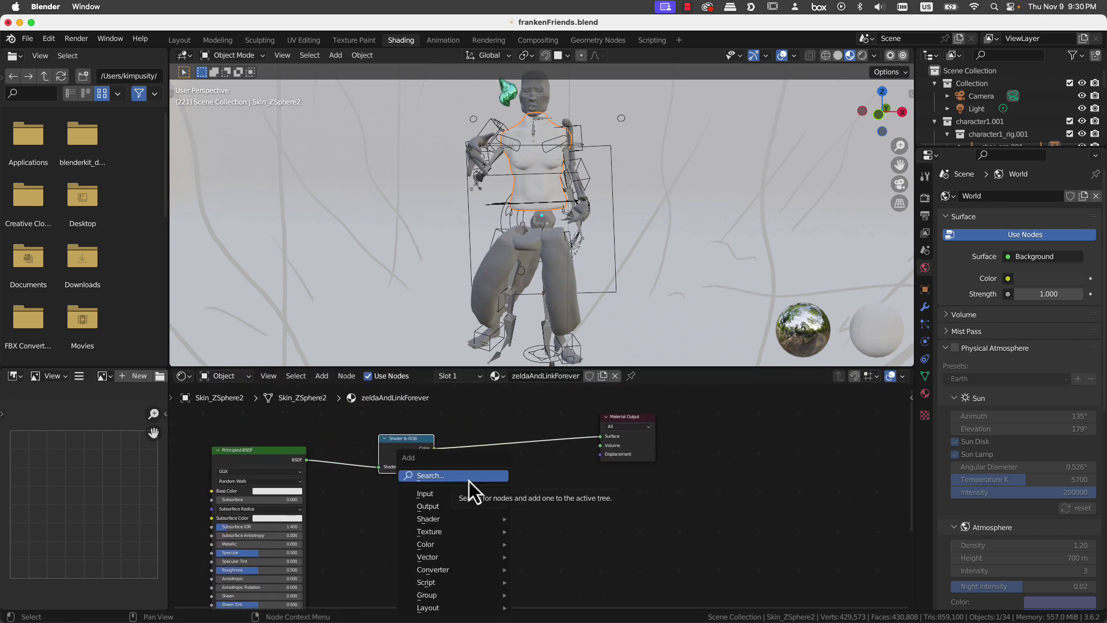
pyautogui.click(468, 478)
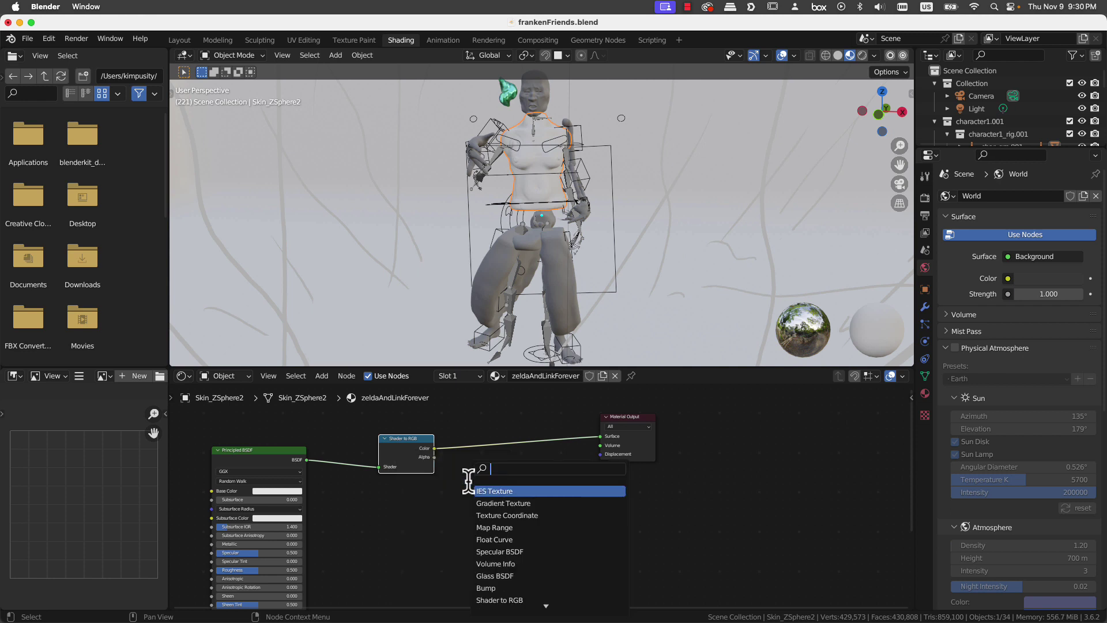
pyautogui.write('ramp')
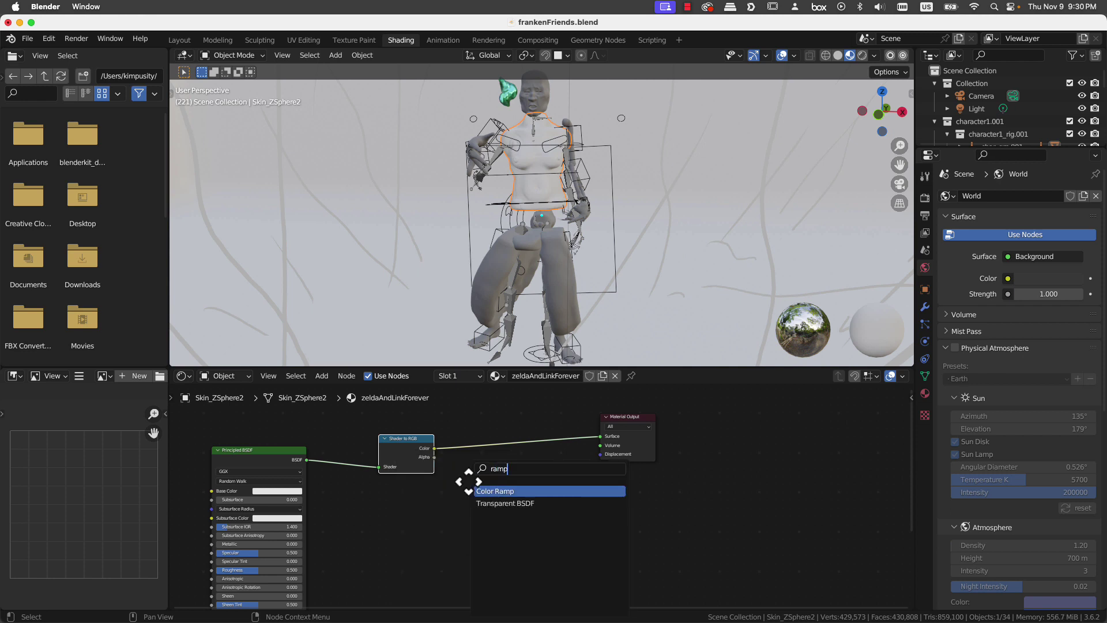
pyautogui.press('Return')
pyautogui.click(457, 435)
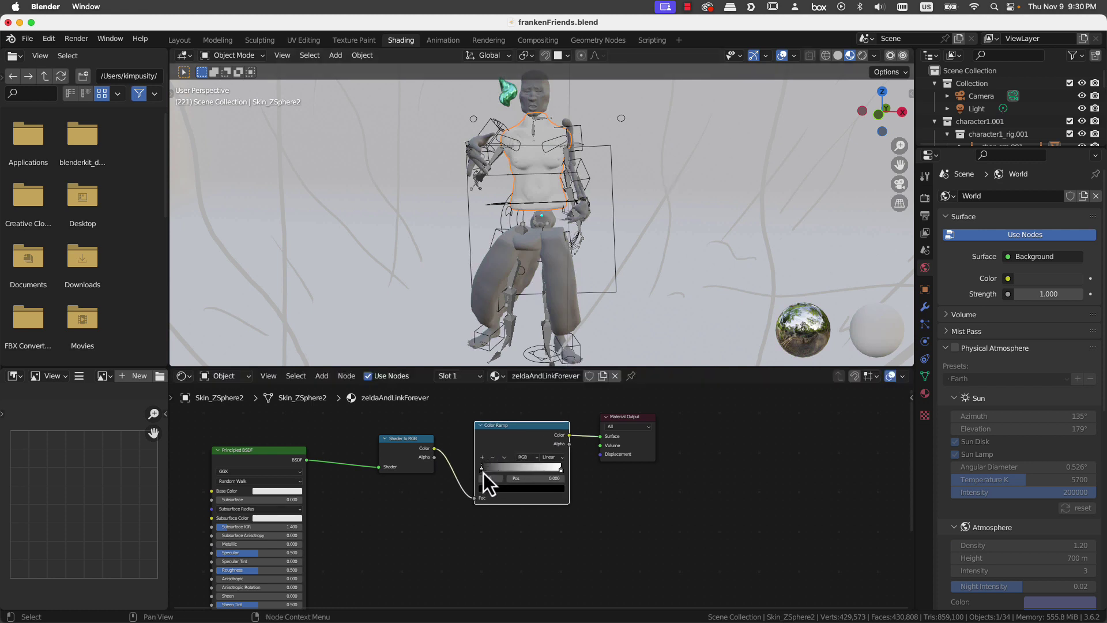
# - Bring the Color Ramp's black and white stops close together, with the white stop at 0.548, for a hard shading edge
pyautogui.scroll(2, 483, 471)
pyautogui.moveTo(459, 461)
pyautogui.mouseDown()
pyautogui.moveTo(570, 463)
pyautogui.moveTo(517, 468)
pyautogui.mouseUp()
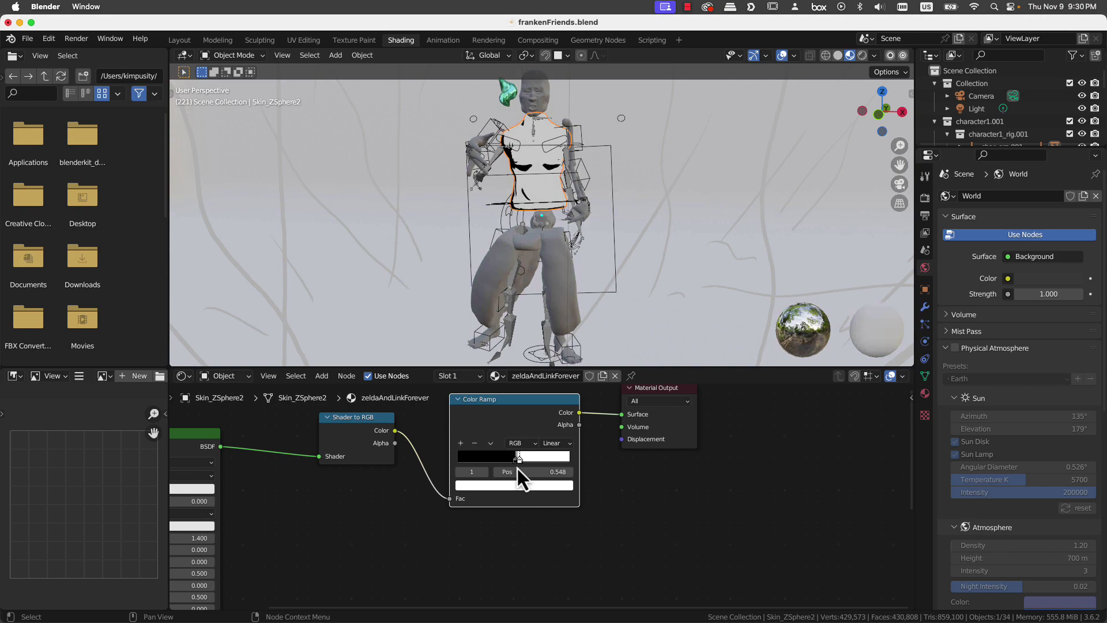
pyautogui.moveTo(541, 228)
pyautogui.mouseDown(button='middle')
pyautogui.moveTo(482, 249)
pyautogui.moveTo(363, 254)
pyautogui.moveTo(573, 246)
pyautogui.moveTo(649, 228)
pyautogui.moveTo(532, 245)
pyautogui.moveTo(580, 230)
pyautogui.moveTo(543, 239)
pyautogui.moveTo(558, 177)
pyautogui.moveTo(536, 184)
pyautogui.moveTo(534, 215)
pyautogui.mouseUp(button='middle')
# - Select the trousers on their own and hide the viewport overlays so the character shows without the rig
pyautogui.click(524, 279)
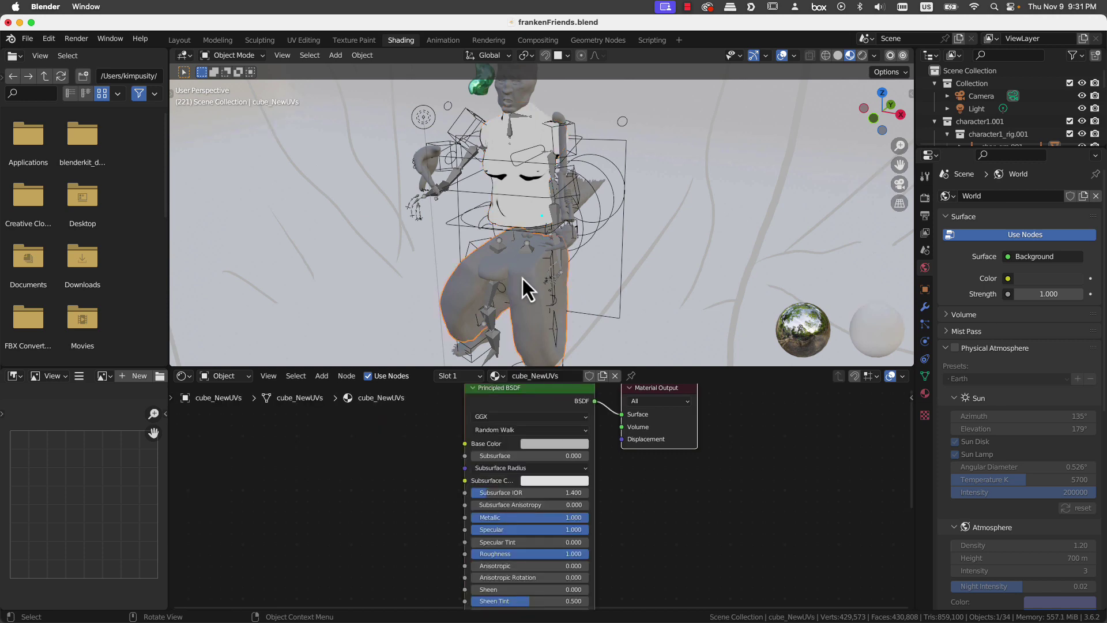
pyautogui.click(528, 207)
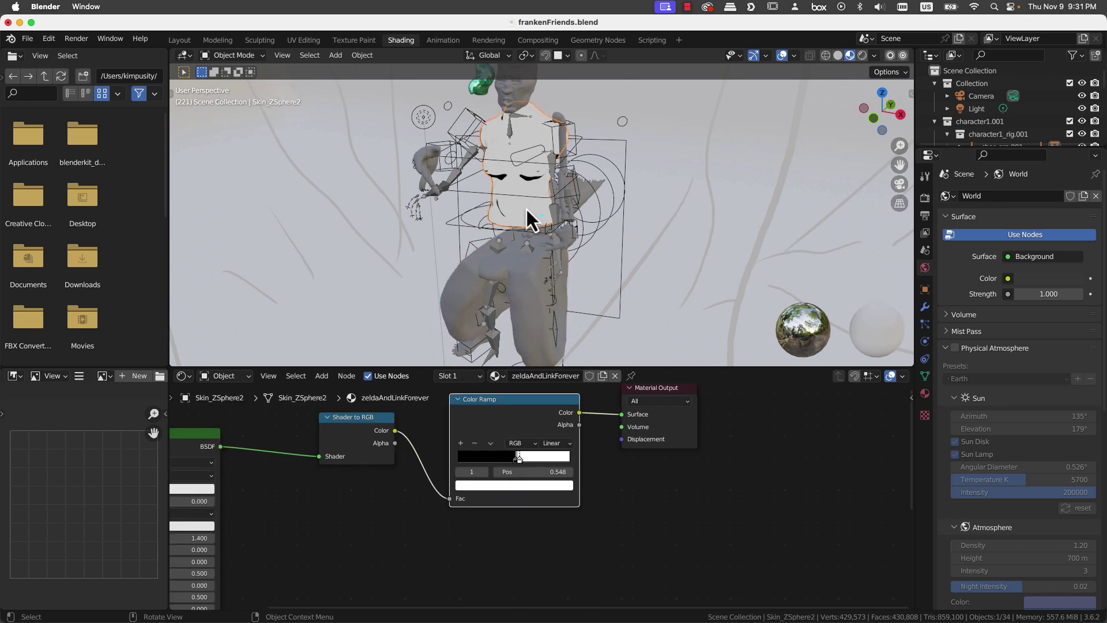
pyautogui.keyDown('shift'); pyautogui.click(523, 300); pyautogui.keyUp('shift')
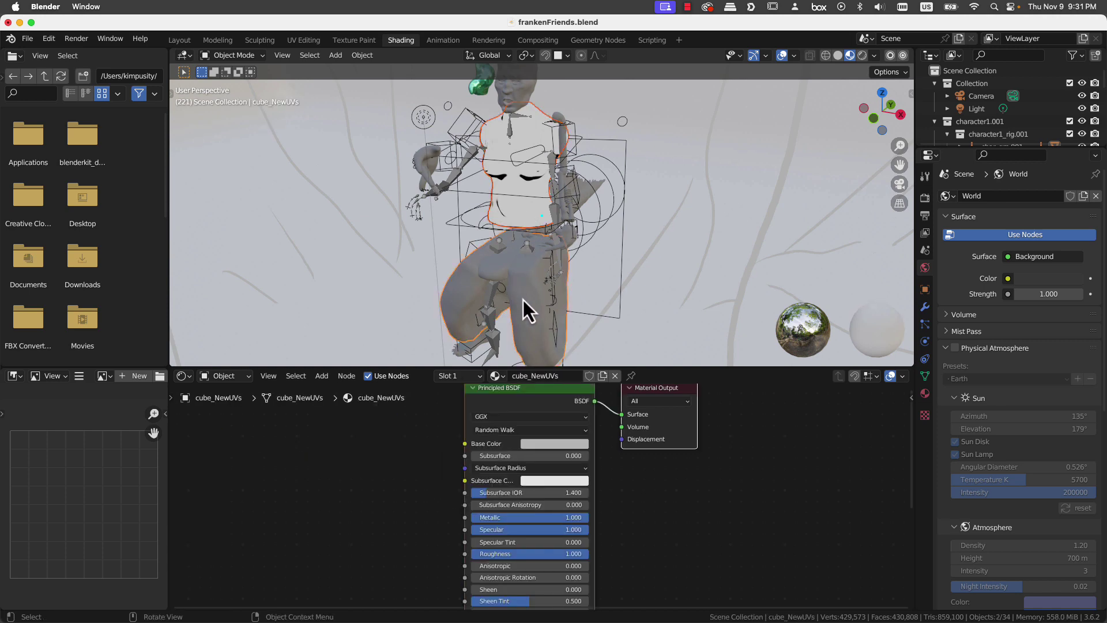
pyautogui.click(524, 299)
pyautogui.moveTo(513, 303); pyautogui.dragTo(517, 299, button='middle')
pyautogui.click(525, 297)
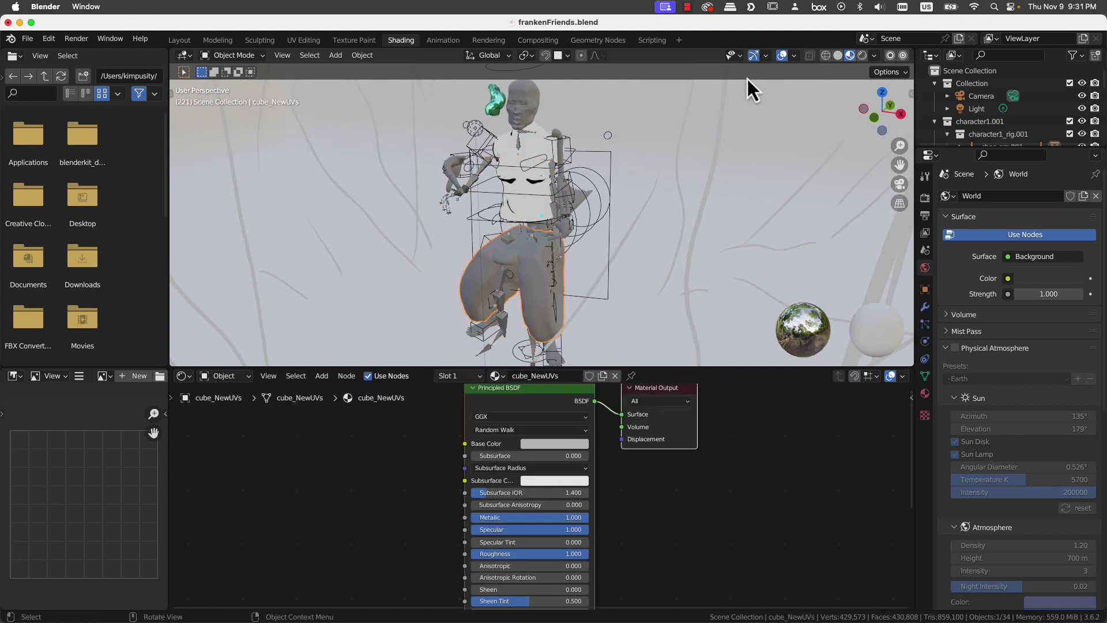
pyautogui.click(781, 56)
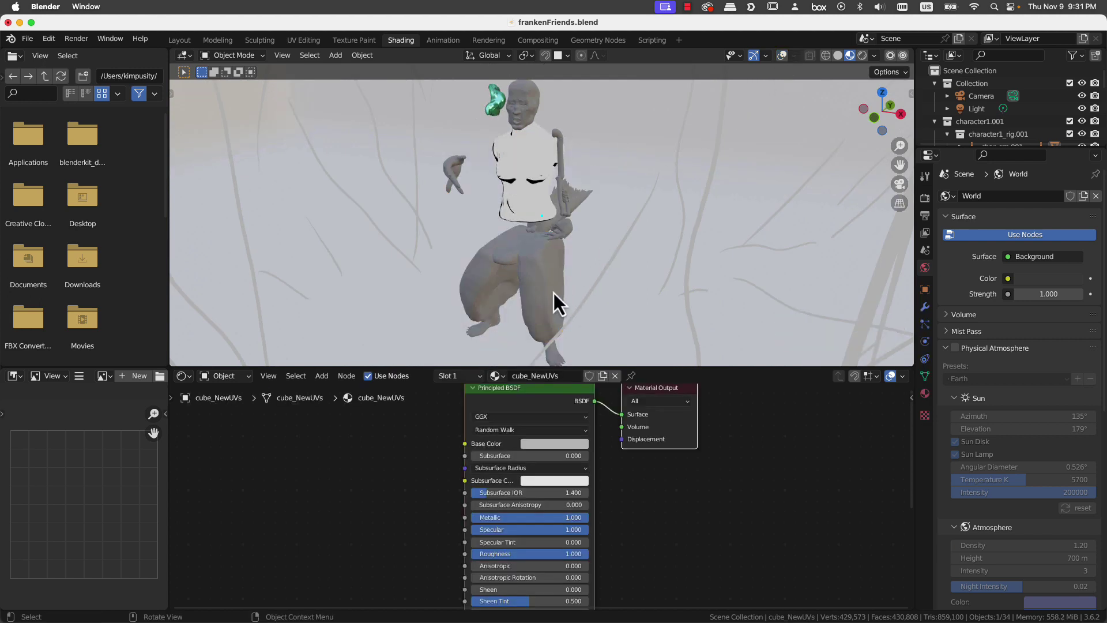
# - Add the torso to the selection as the active object and link its zeldaAndLinkForever material to the trousers
pyautogui.keyDown('shift'); pyautogui.click(538, 196); pyautogui.keyUp('shift')
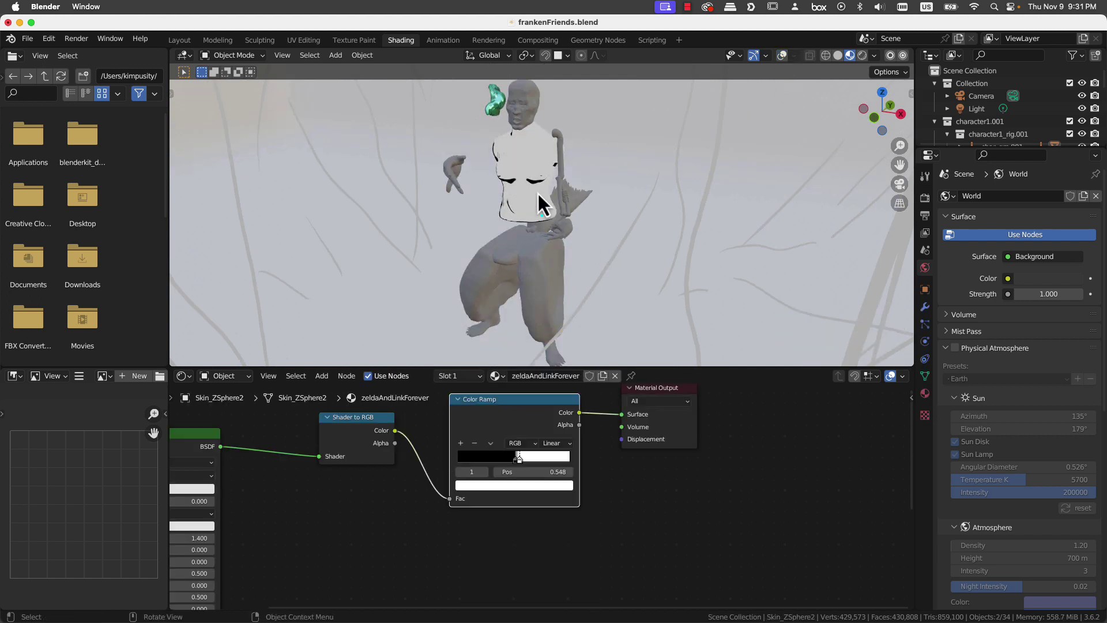
pyautogui.hotkey('ctrl', 'l')
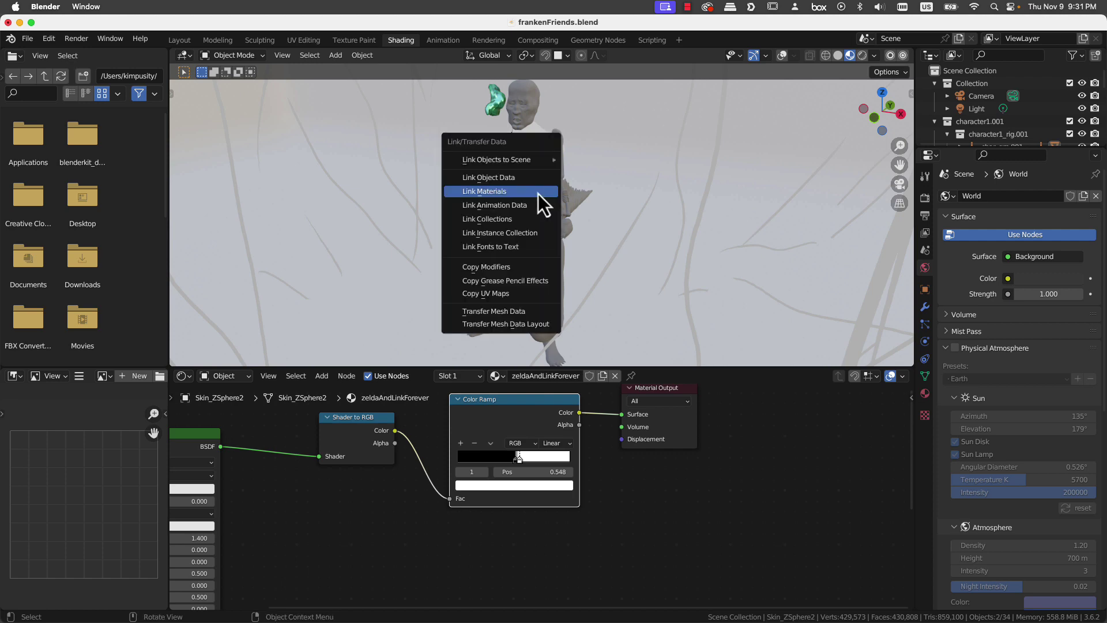
pyautogui.click(524, 194)
pyautogui.moveTo(546, 195); pyautogui.dragTo(551, 245, button='middle')
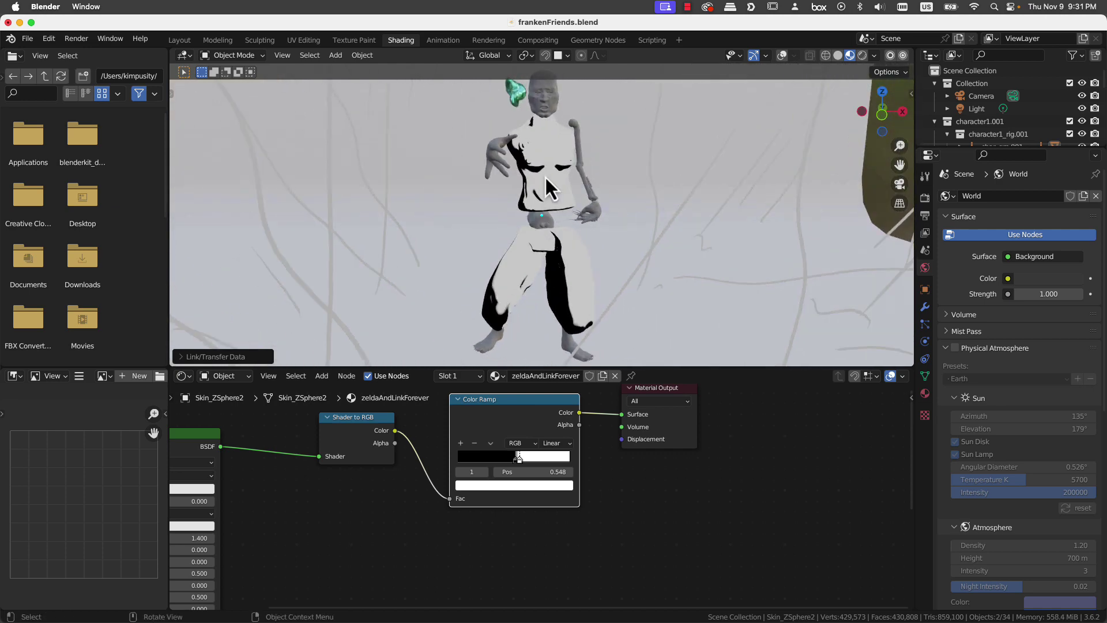
pyautogui.click(548, 121)
pyautogui.click(548, 161)
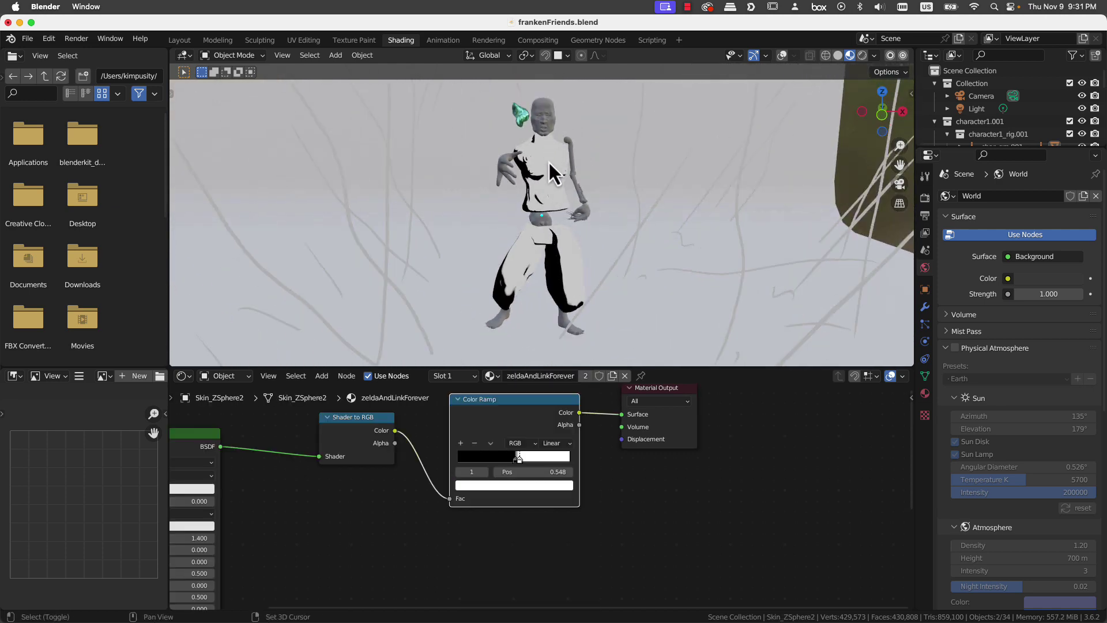
pyautogui.click(501, 320)
pyautogui.scroll(3, 513, 326)
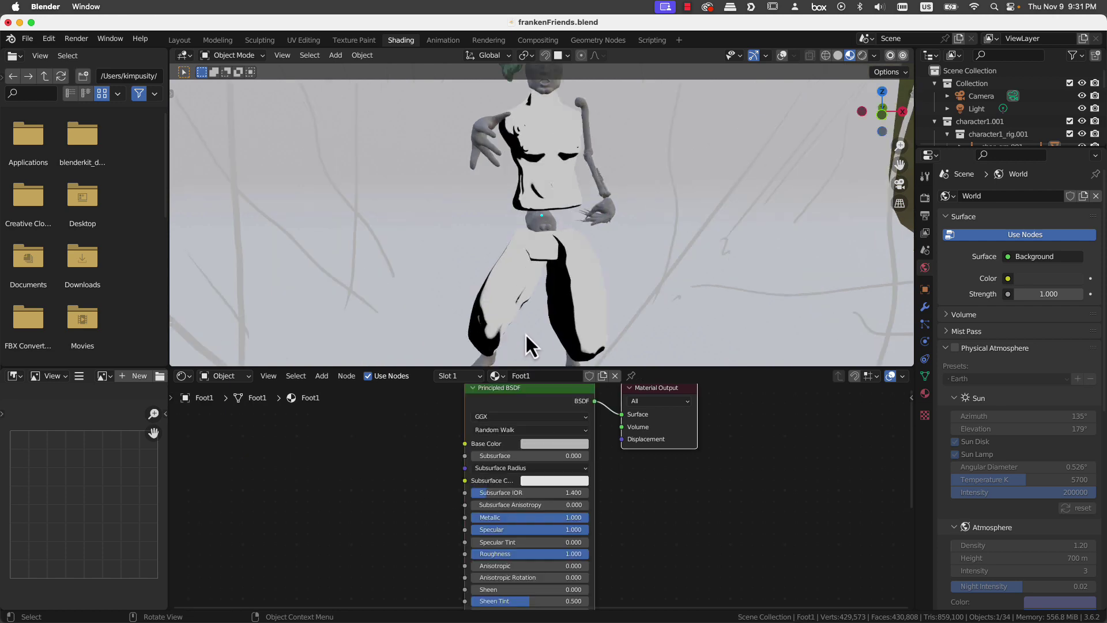
pyautogui.keyDown('shift'); pyautogui.moveTo(531, 316); pyautogui.dragTo(535, 261, button='middle'); pyautogui.keyUp('shift')
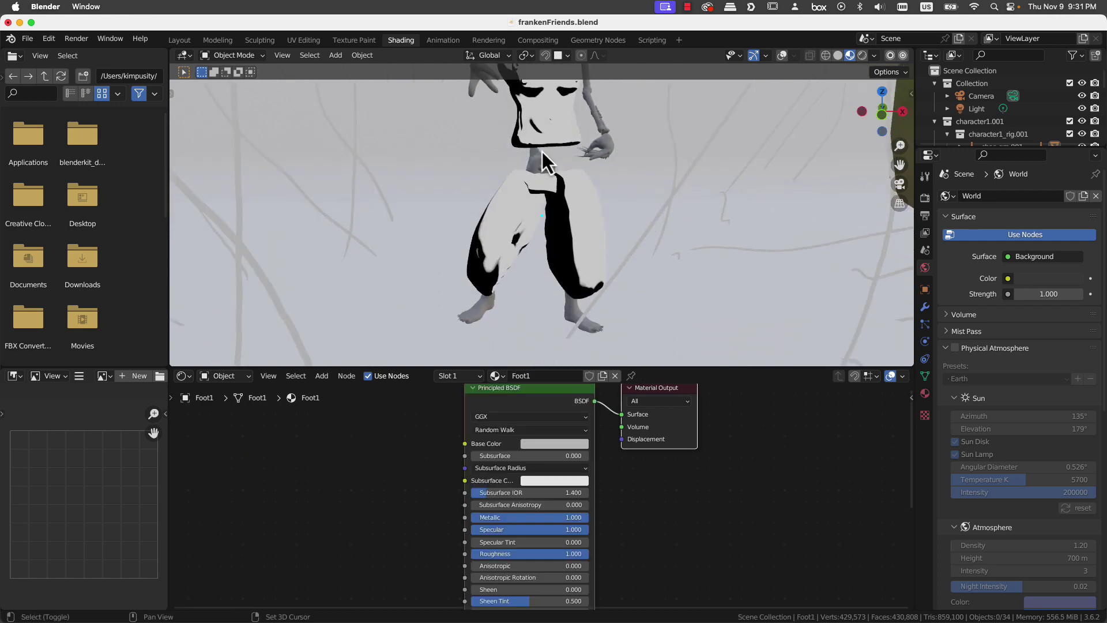
pyautogui.click(538, 167)
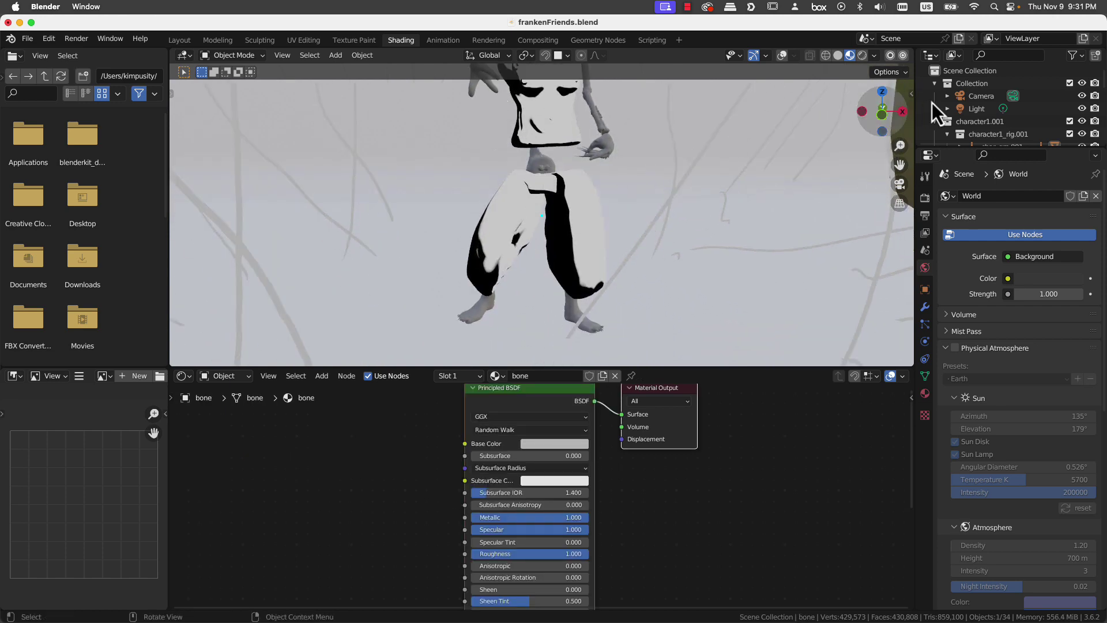
# - Enlarge the Outliner area and select all objects in the frankenwinnie collection
pyautogui.moveTo(973, 149); pyautogui.dragTo(1010, 378)
pyautogui.click(980, 187)
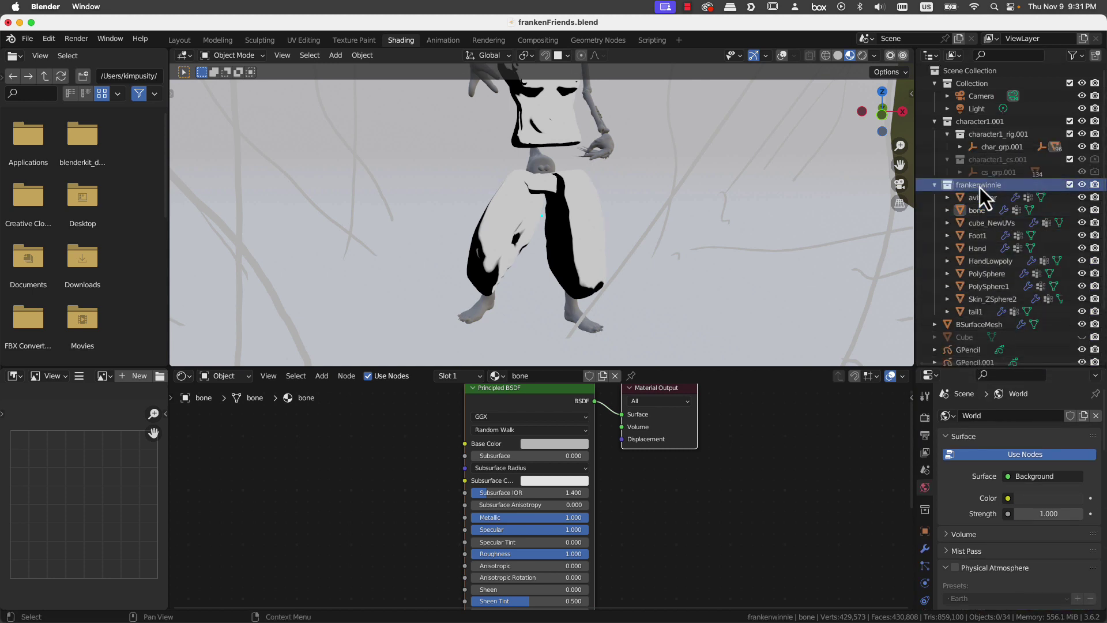
pyautogui.rightClick(980, 187)
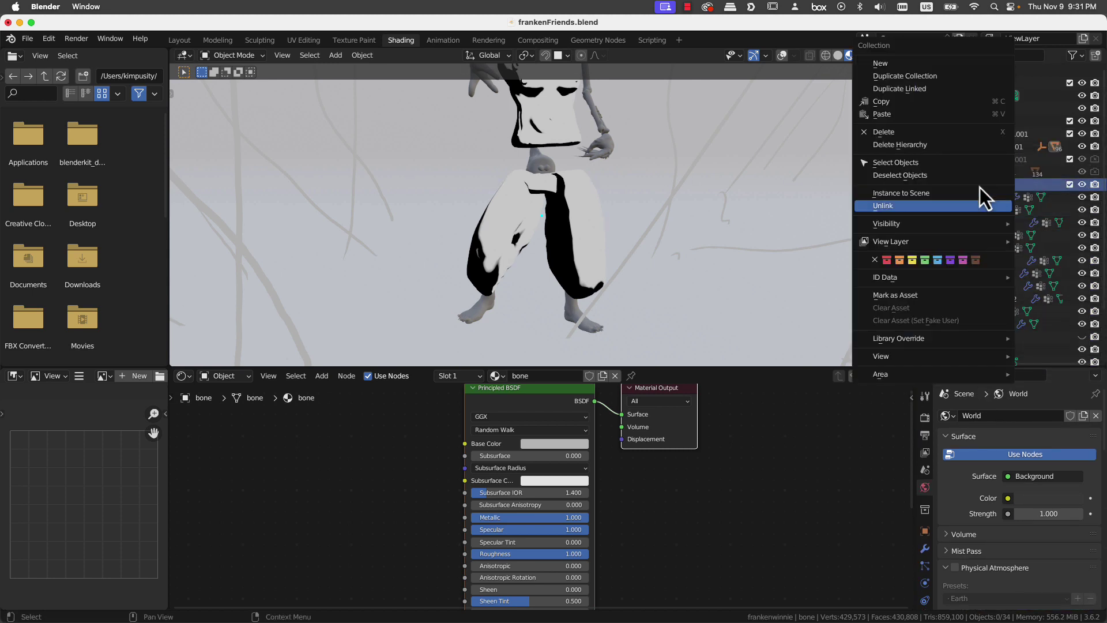
pyautogui.click(942, 168)
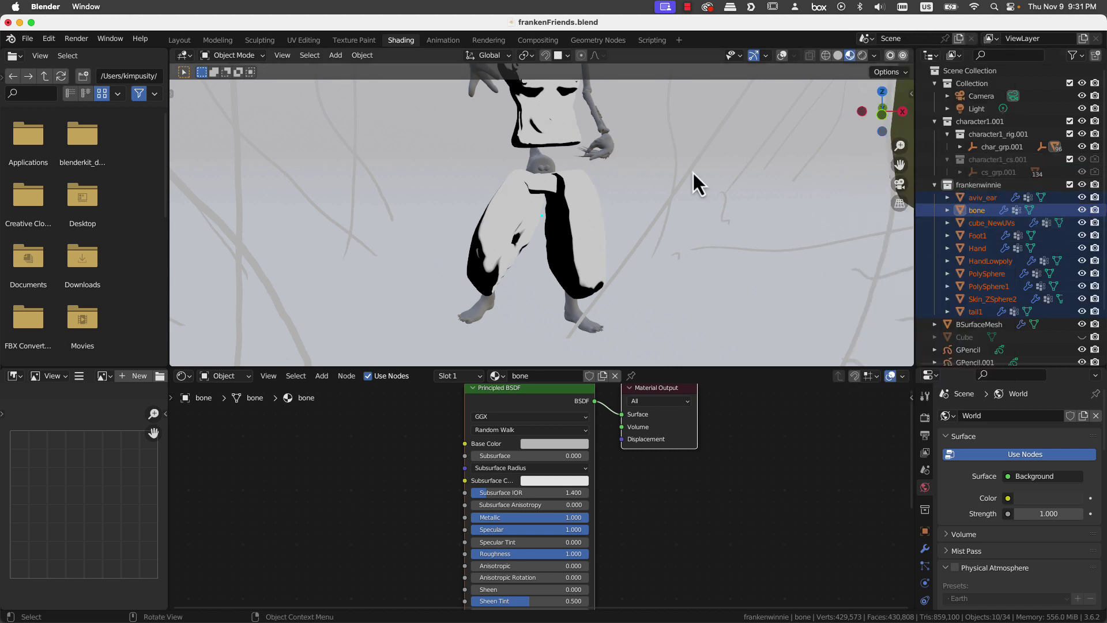
# - Try to link the torso's material to all the selected frankenwinnie objects at once
pyautogui.keyDown('shift'); pyautogui.moveTo(574, 172); pyautogui.dragTo(566, 185, button='middle'); pyautogui.keyUp('shift')
pyautogui.keyDown('shift'); pyautogui.click(566, 184); pyautogui.keyUp('shift')
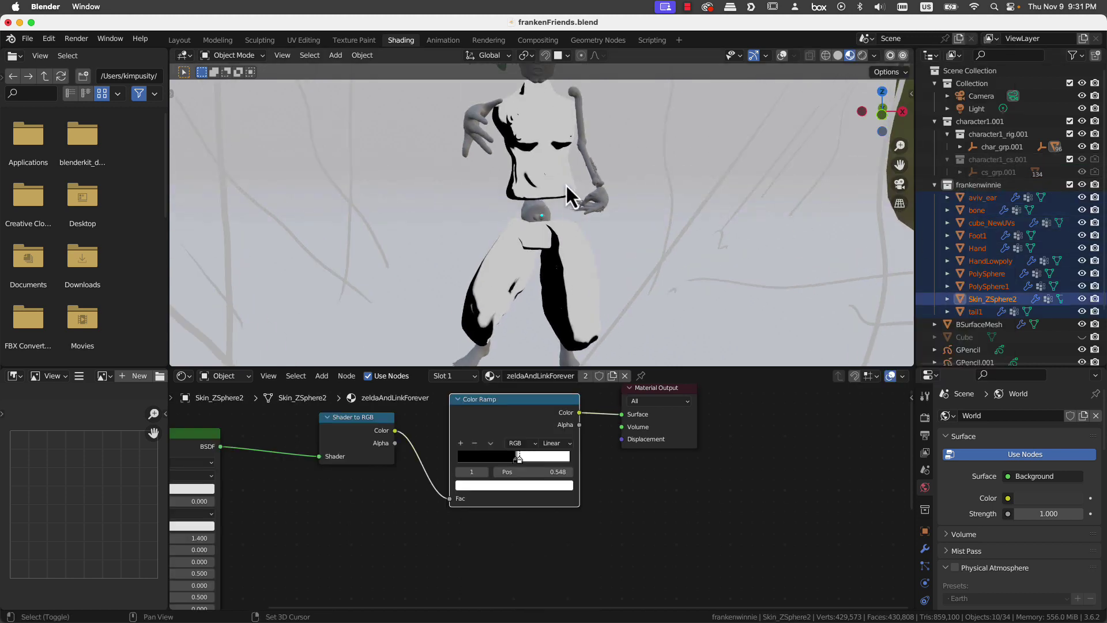
pyautogui.keyDown('shift'); pyautogui.click(565, 183); pyautogui.keyUp('shift')
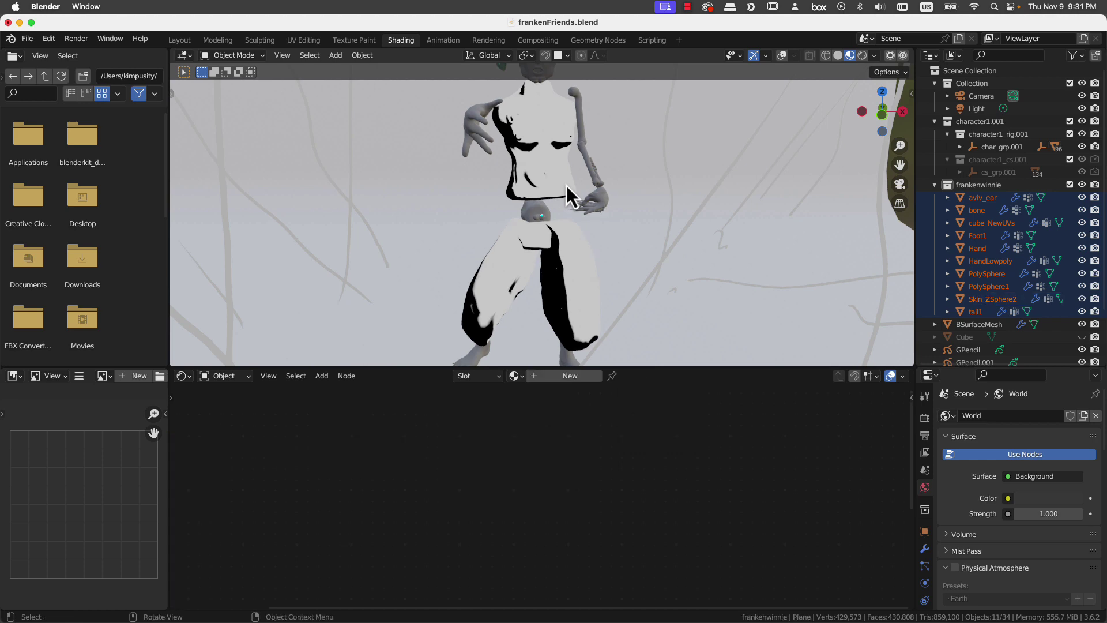
pyautogui.hotkey('ctrl', 'l')
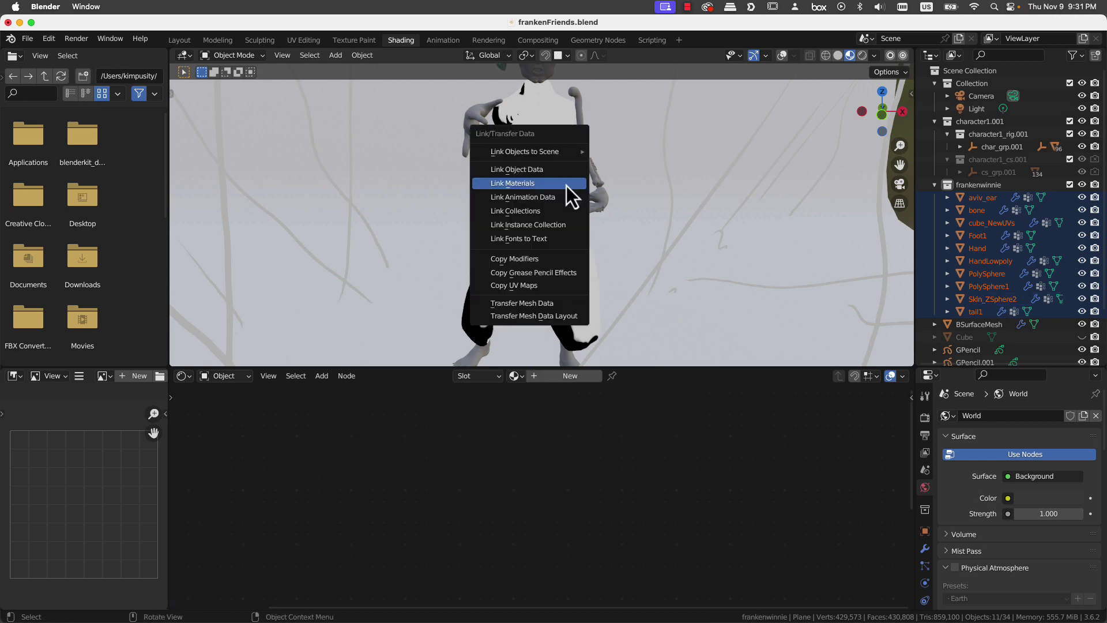
pyautogui.click(566, 185)
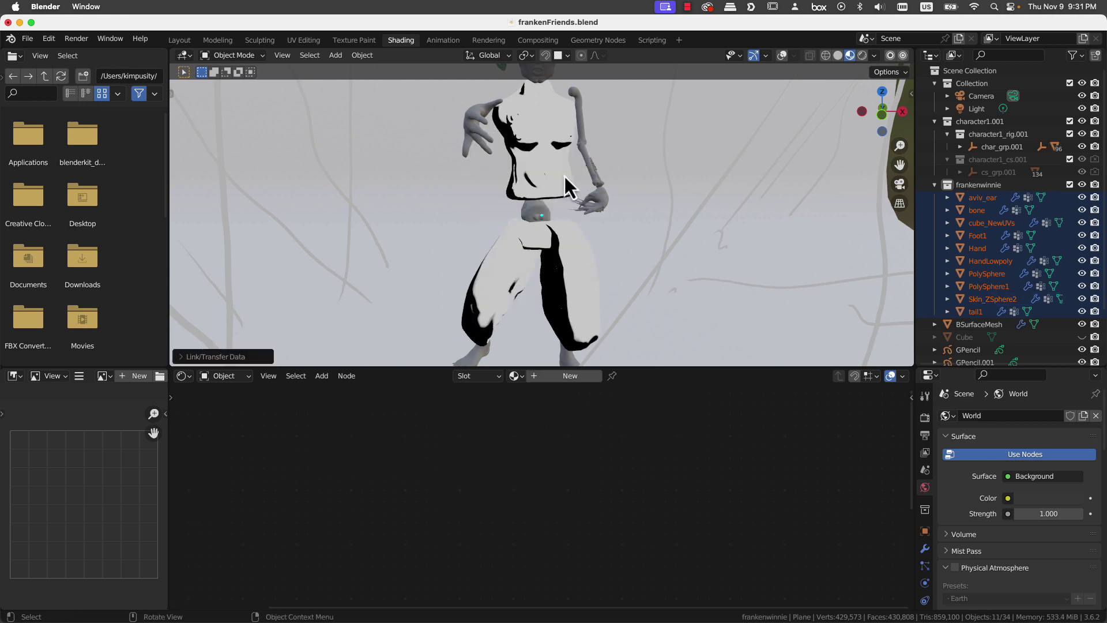
# - Select Hand, HandLowpoly, PolySphere, tail1 and the torso with the trousers active, and link the trousers' zeldaAndLinkForever material to them
pyautogui.click(479, 129)
pyautogui.keyDown('shift'); pyautogui.click(528, 130); pyautogui.keyUp('shift')
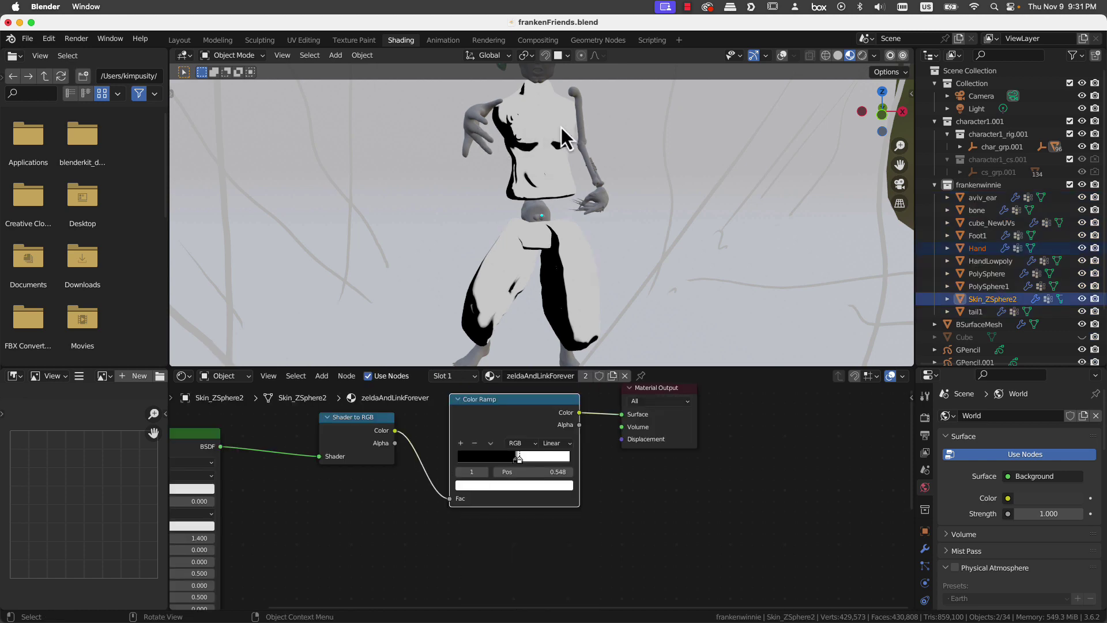
pyautogui.keyDown('shift'); pyautogui.click(584, 128); pyautogui.keyUp('shift')
pyautogui.keyDown('shift'); pyautogui.click(536, 213); pyautogui.keyUp('shift')
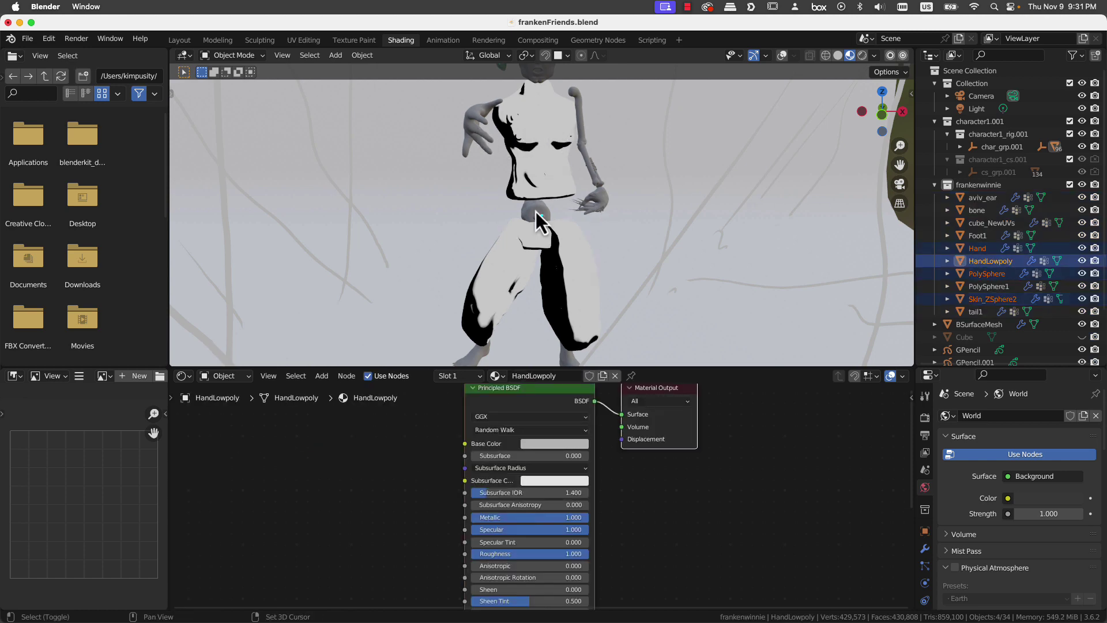
pyautogui.keyDown('shift'); pyautogui.click(526, 249); pyautogui.keyUp('shift')
pyautogui.keyDown('shift'); pyautogui.click(521, 257); pyautogui.keyUp('shift')
pyautogui.hotkey('ctrl', 'l')
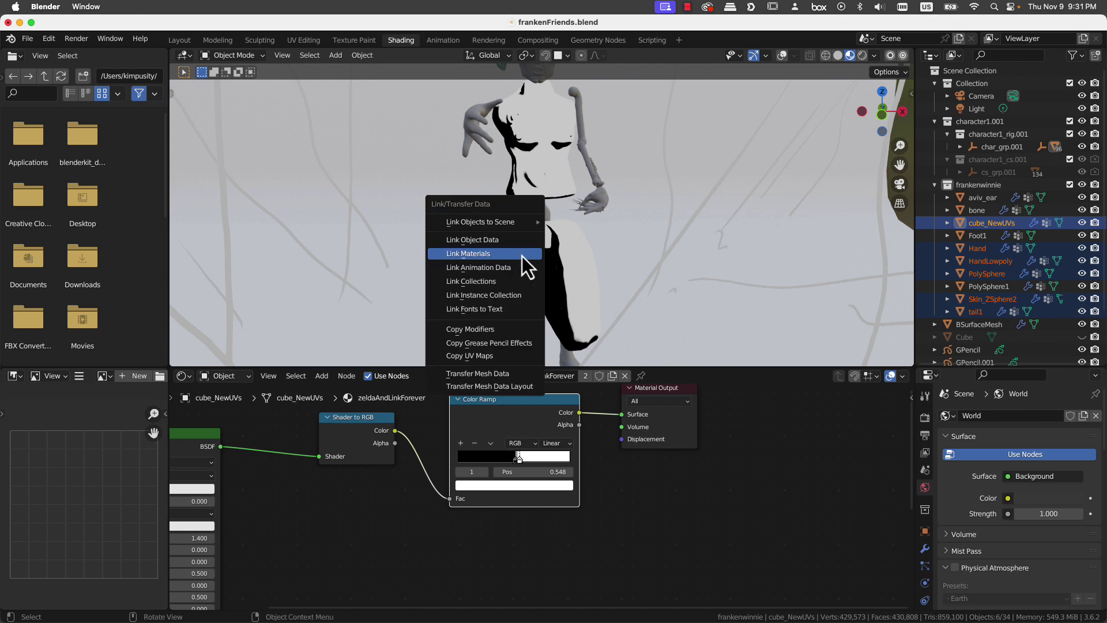
pyautogui.click(521, 256)
pyautogui.moveTo(605, 220)
pyautogui.mouseDown(button='middle')
pyautogui.moveTo(562, 226)
pyautogui.moveTo(622, 223)
pyautogui.mouseUp(button='middle')
# - Select the head with the torso as the active object and link the torso's toon material to the head
pyautogui.click(596, 171)
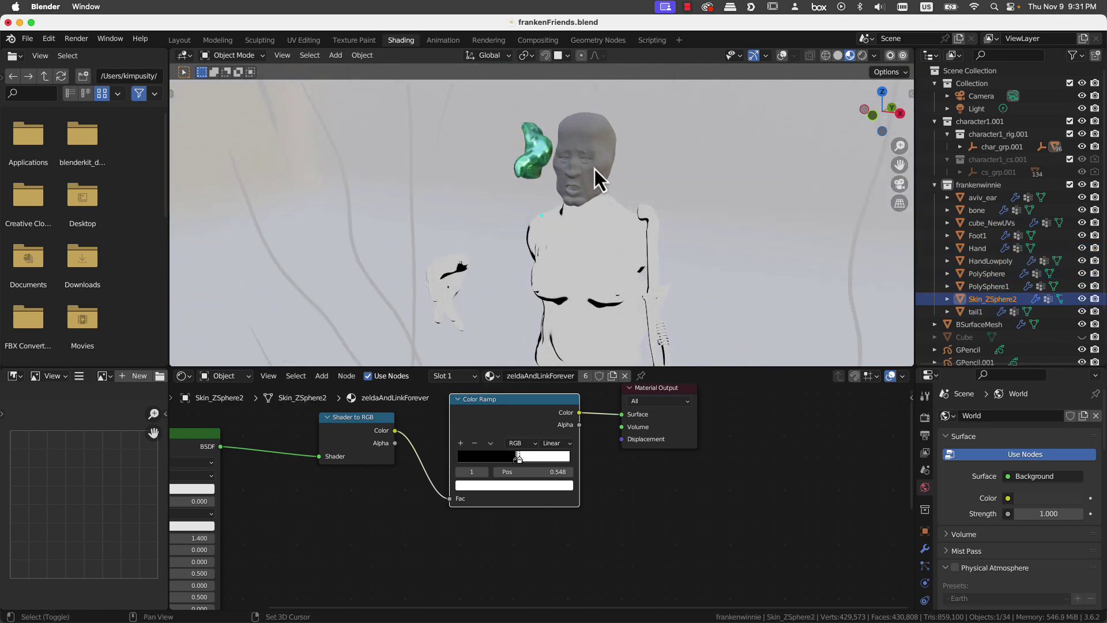
pyautogui.click(594, 168)
pyautogui.moveTo(596, 164); pyautogui.dragTo(559, 210, button='middle')
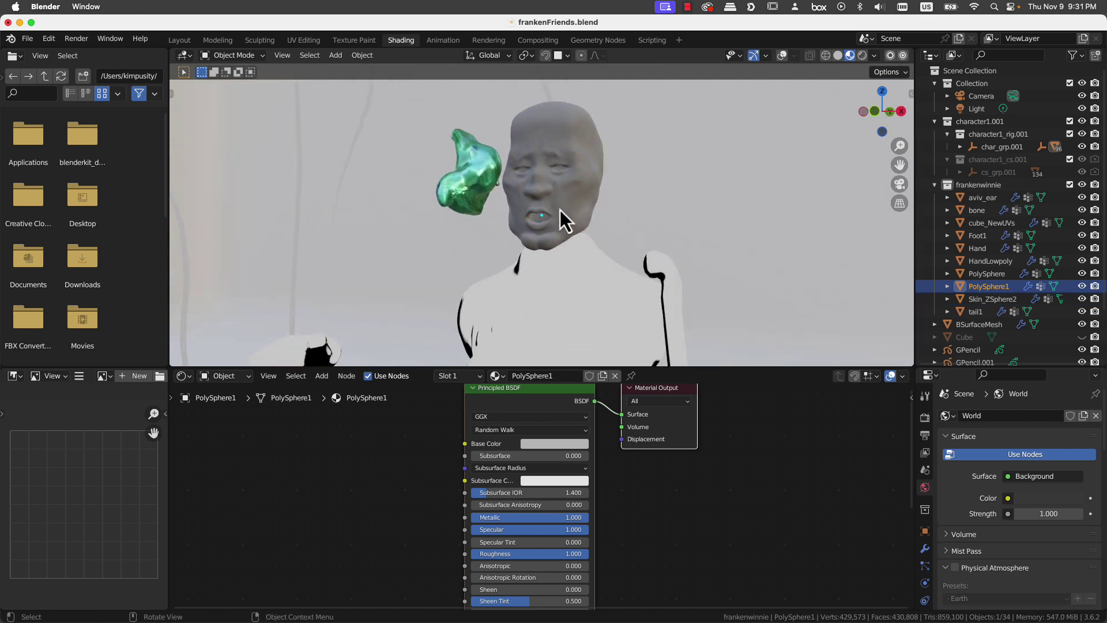
pyautogui.keyDown('shift'); pyautogui.click(583, 299); pyautogui.keyUp('shift')
pyautogui.hotkey('ctrl', 'l')
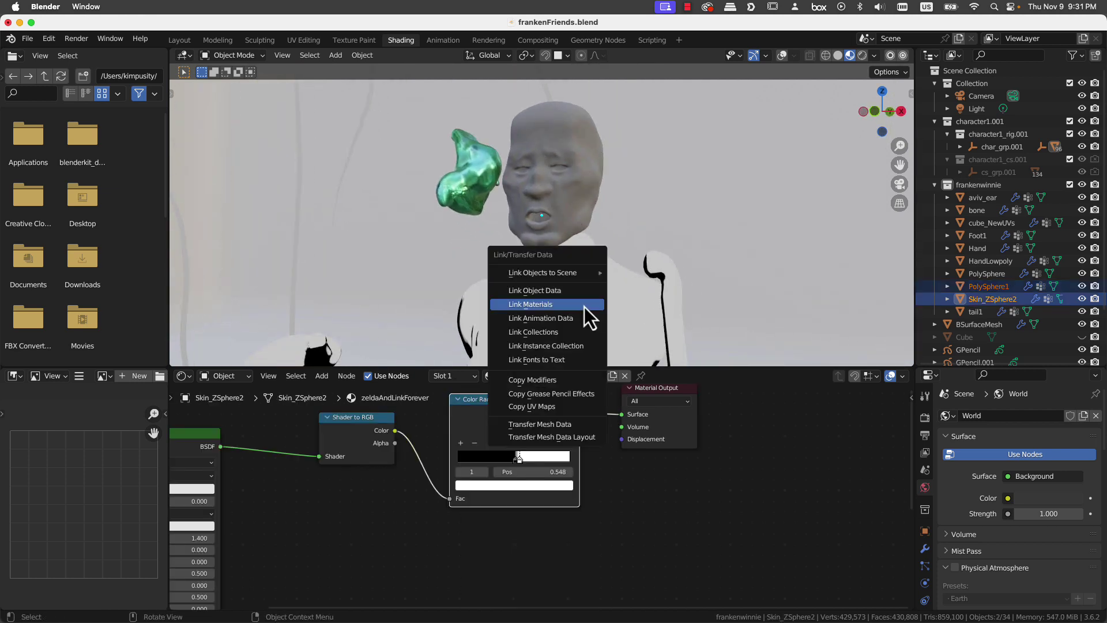
pyautogui.click(583, 304)
pyautogui.click(475, 191)
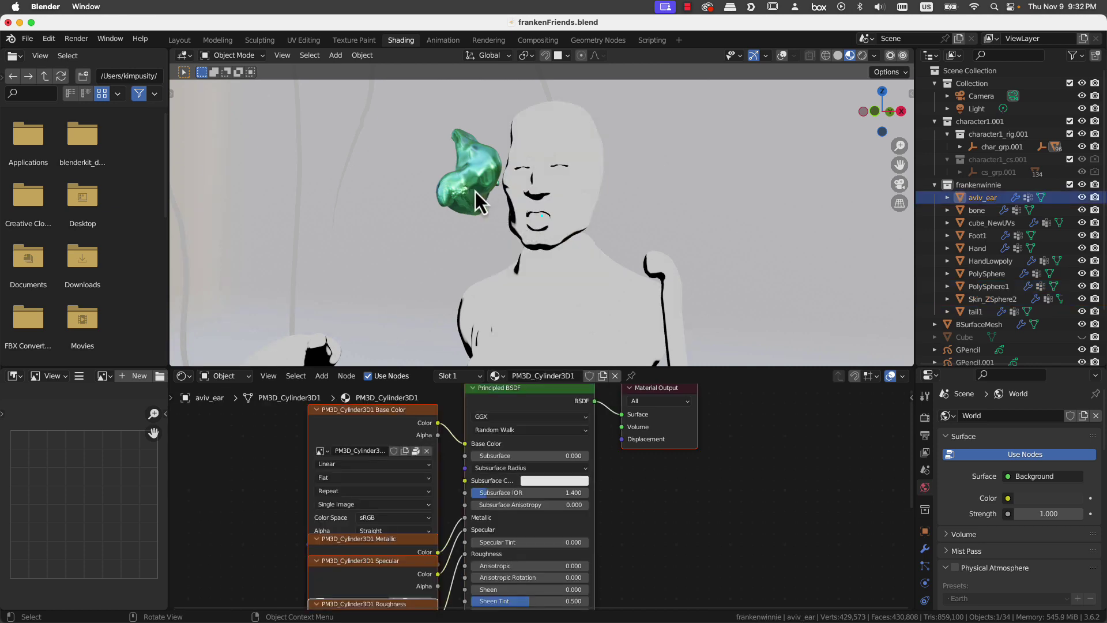
pyautogui.keyDown('shift'); pyautogui.click(599, 316); pyautogui.keyUp('shift')
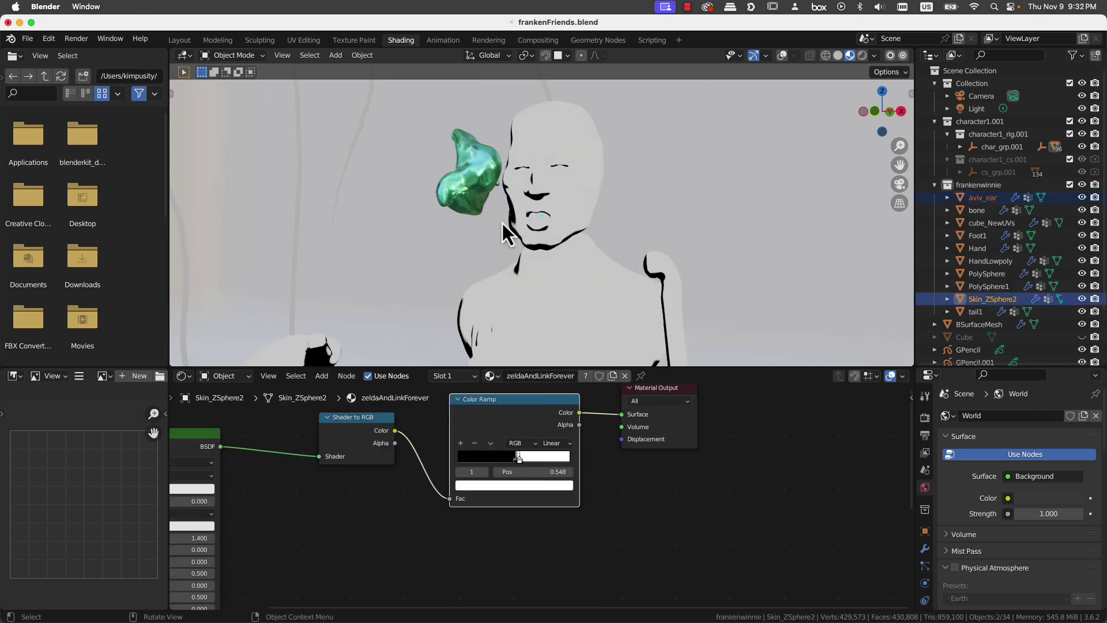
pyautogui.moveTo(600, 316); pyautogui.dragTo(552, 131, button='middle')
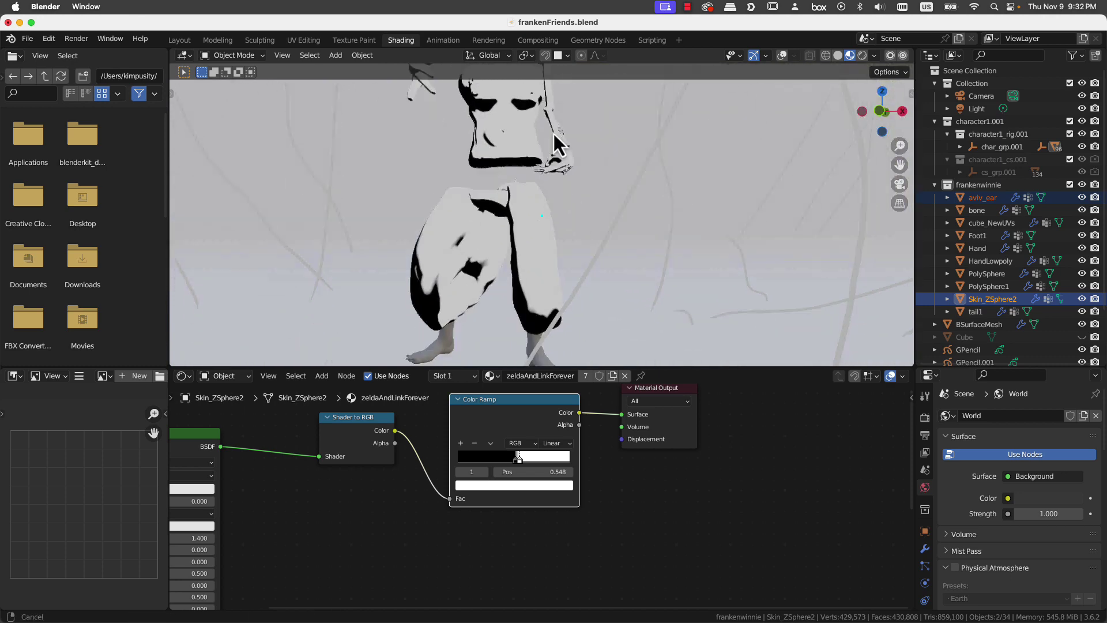
# - Try to link the trousers' toon material to the feet
pyautogui.click(448, 336)
pyautogui.keyDown('shift'); pyautogui.click(530, 333); pyautogui.keyUp('shift')
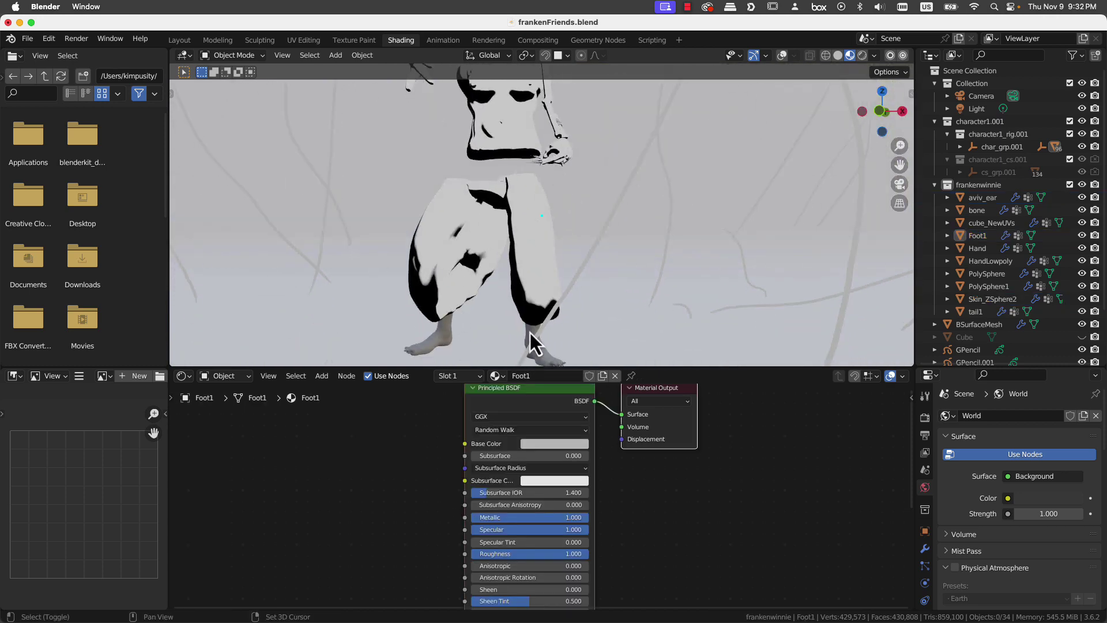
pyautogui.keyDown('shift'); pyautogui.click(528, 222); pyautogui.keyUp('shift')
pyautogui.hotkey('ctrl', 'l')
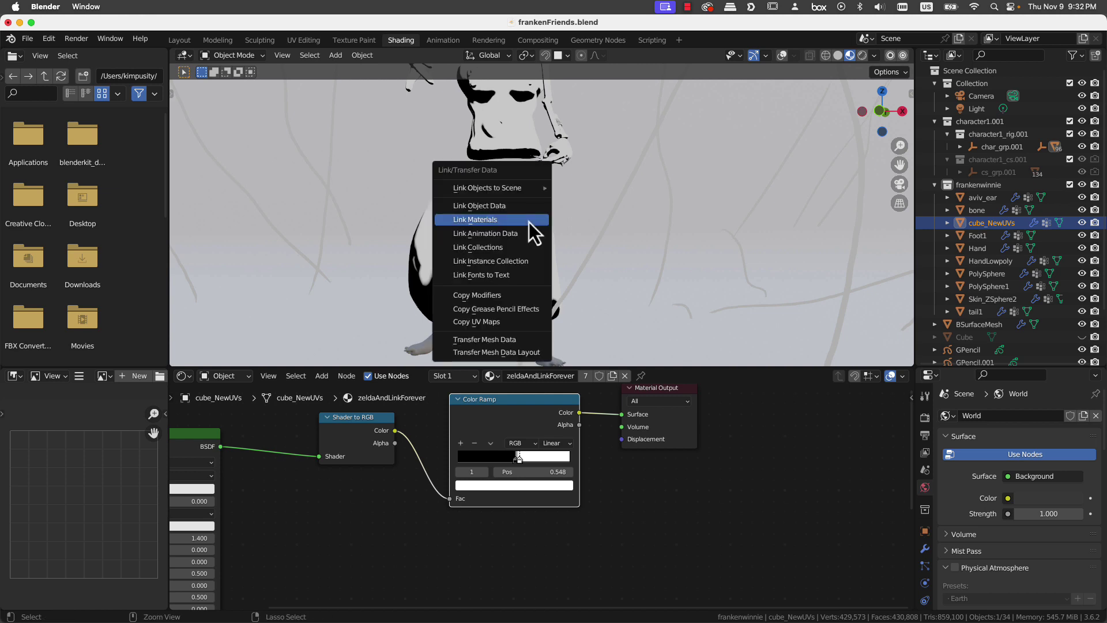
pyautogui.click(528, 222)
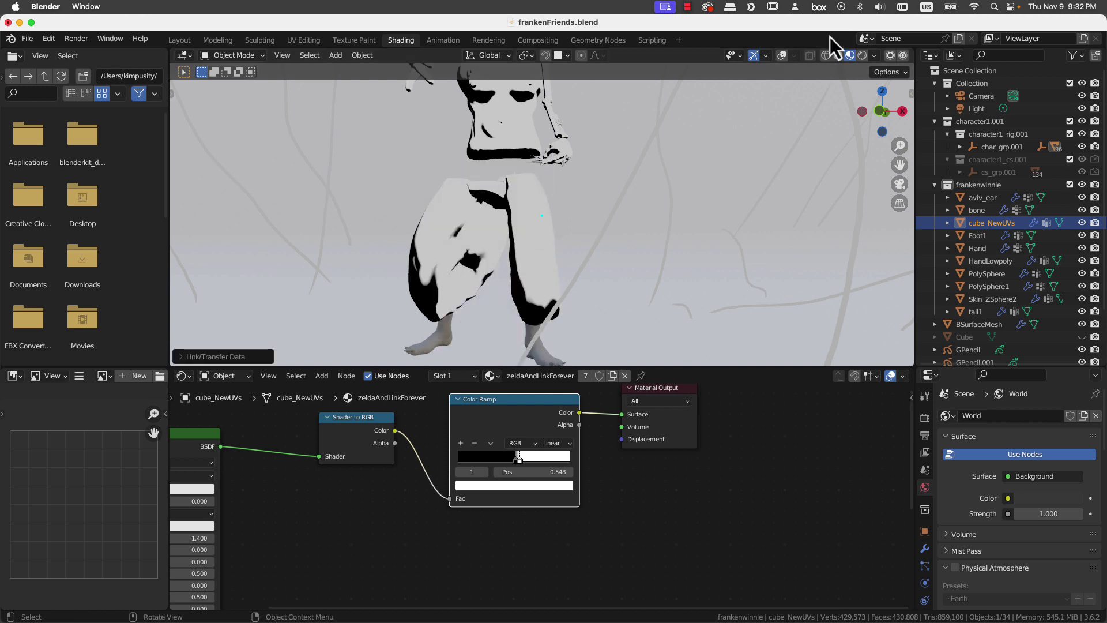
# - Show the viewport overlays and select the feet, adding the trousers as the active object
pyautogui.click(782, 56)
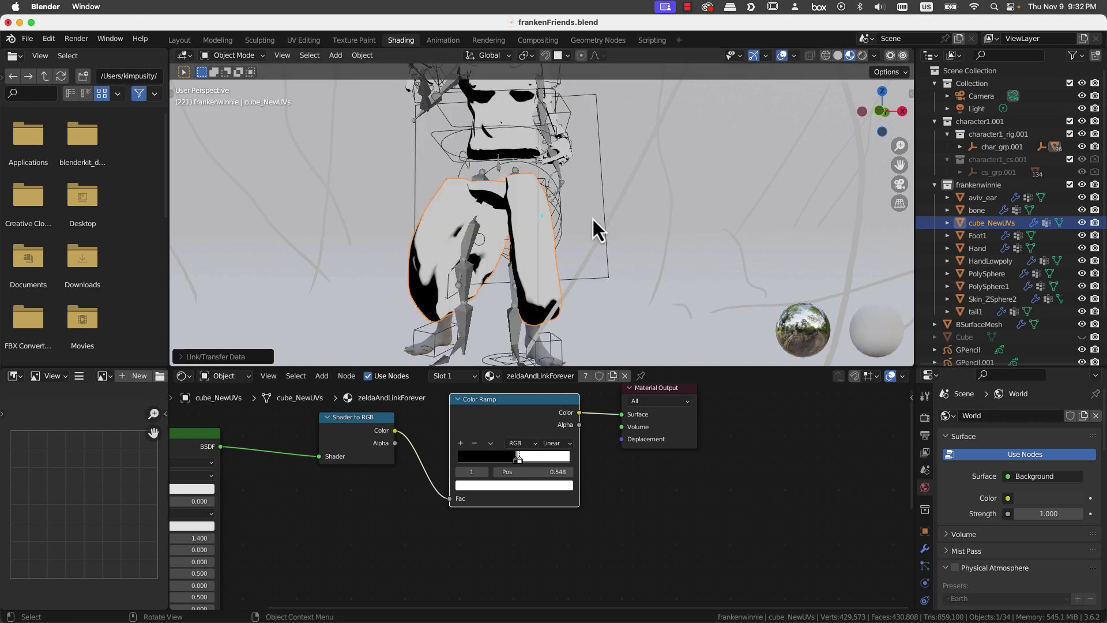
pyautogui.click(450, 327)
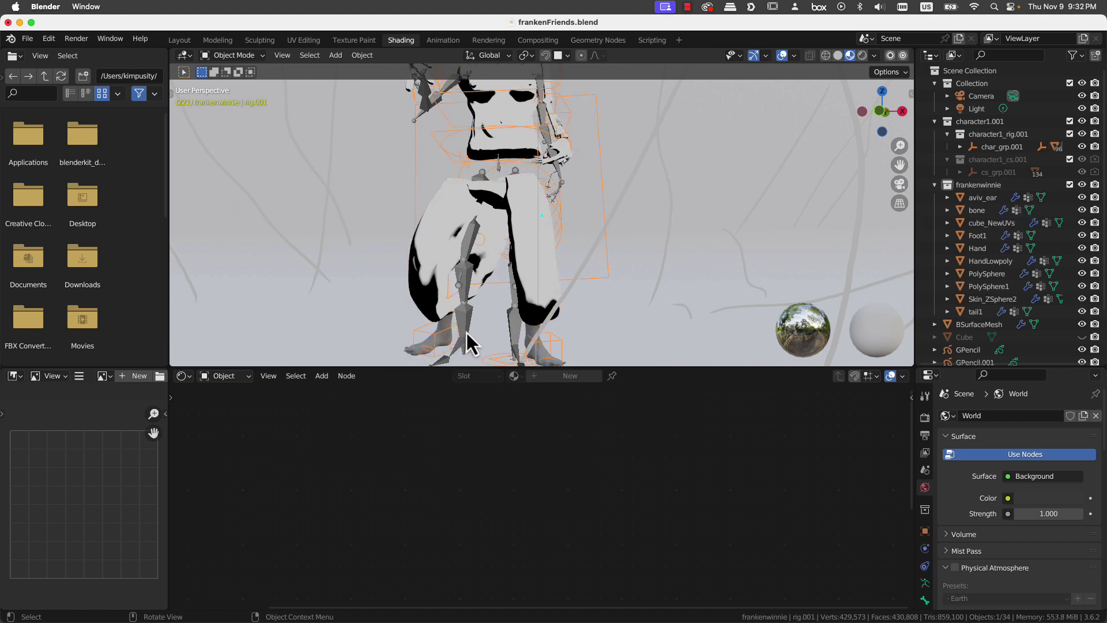
pyautogui.click(448, 326)
pyautogui.click(411, 352)
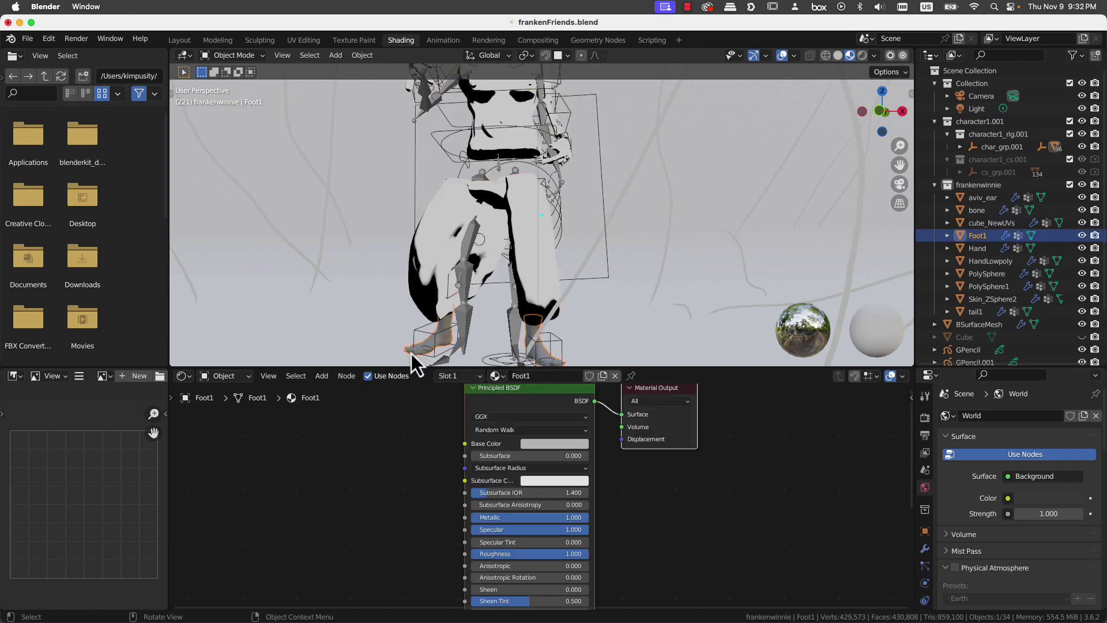
pyautogui.keyDown('shift'); pyautogui.click(437, 260); pyautogui.keyUp('shift')
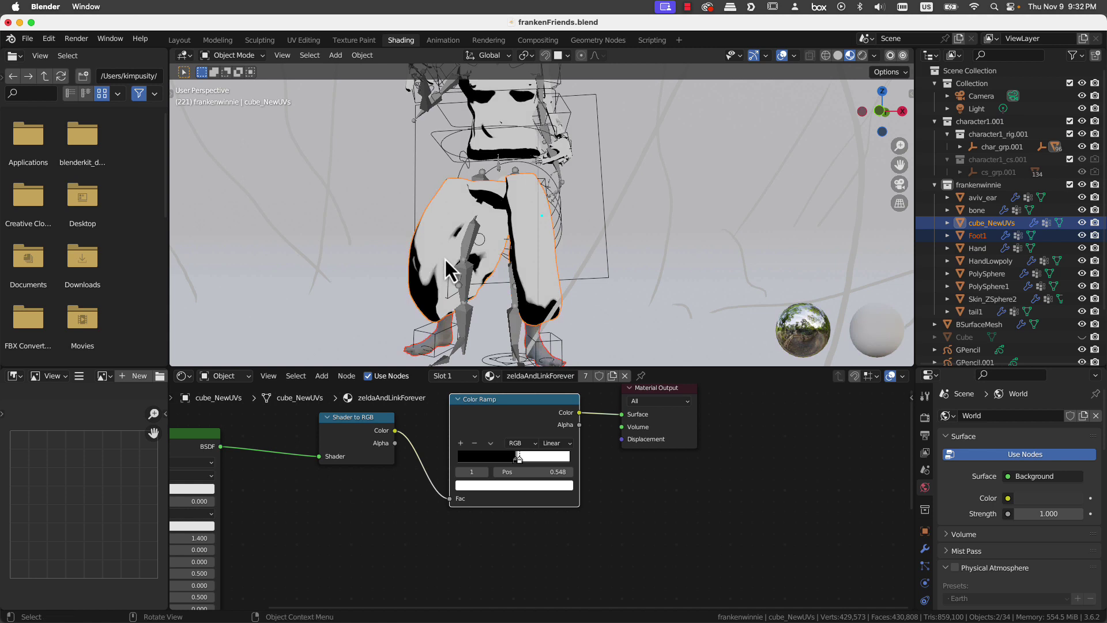
pyautogui.hotkey('ctrl', 'l')
pyautogui.click(439, 253)
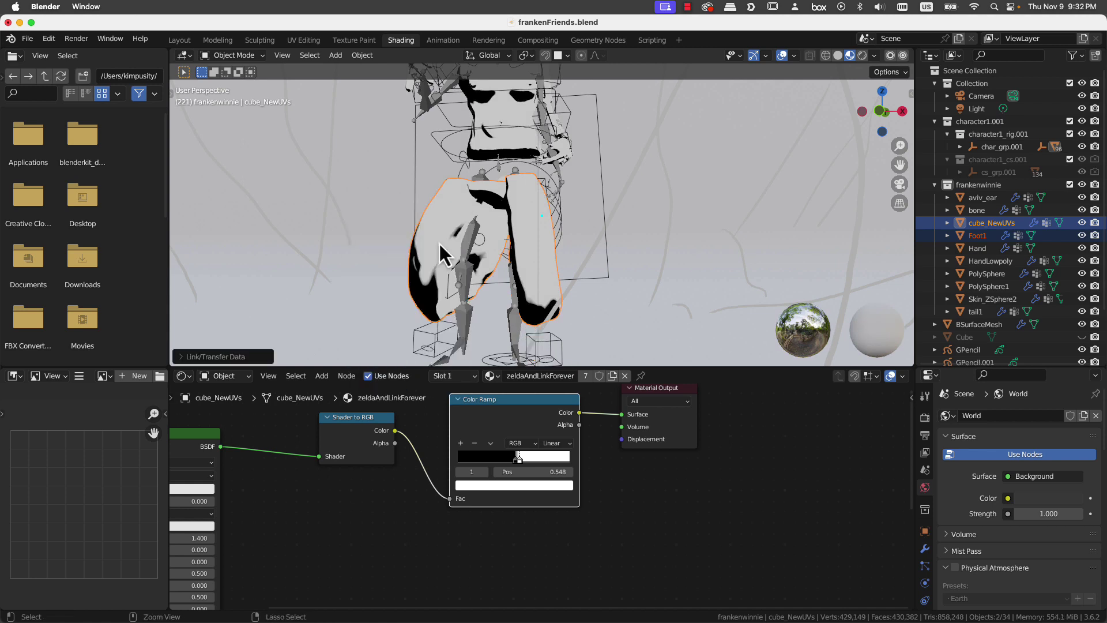
pyautogui.hotkey('ctrl', 'l')
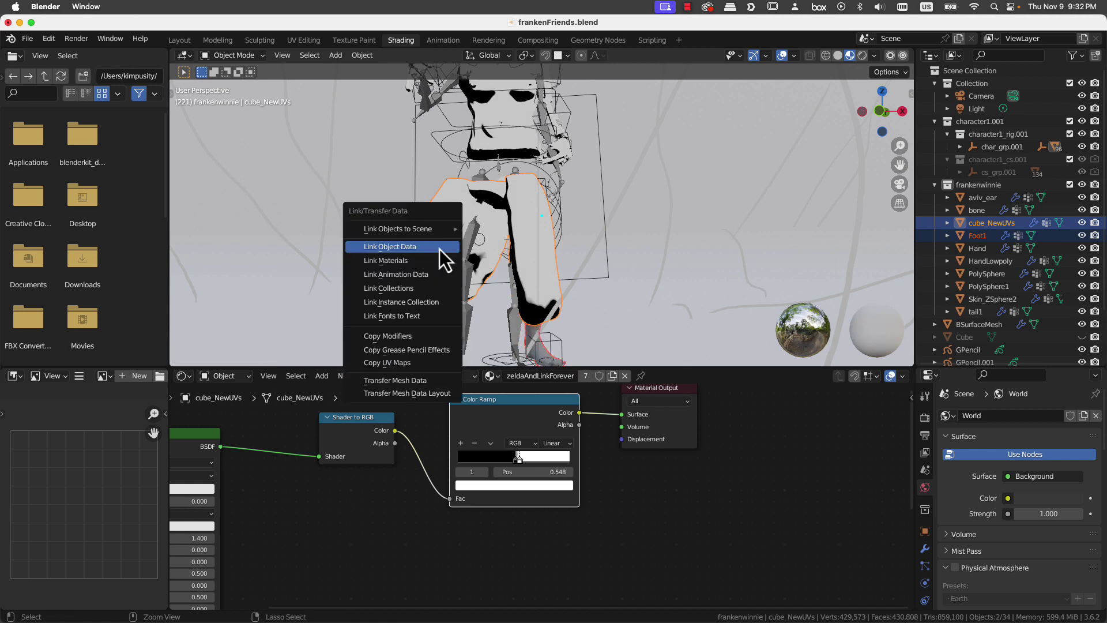
pyautogui.click(439, 254)
pyautogui.hotkey('ctrl', 'z')
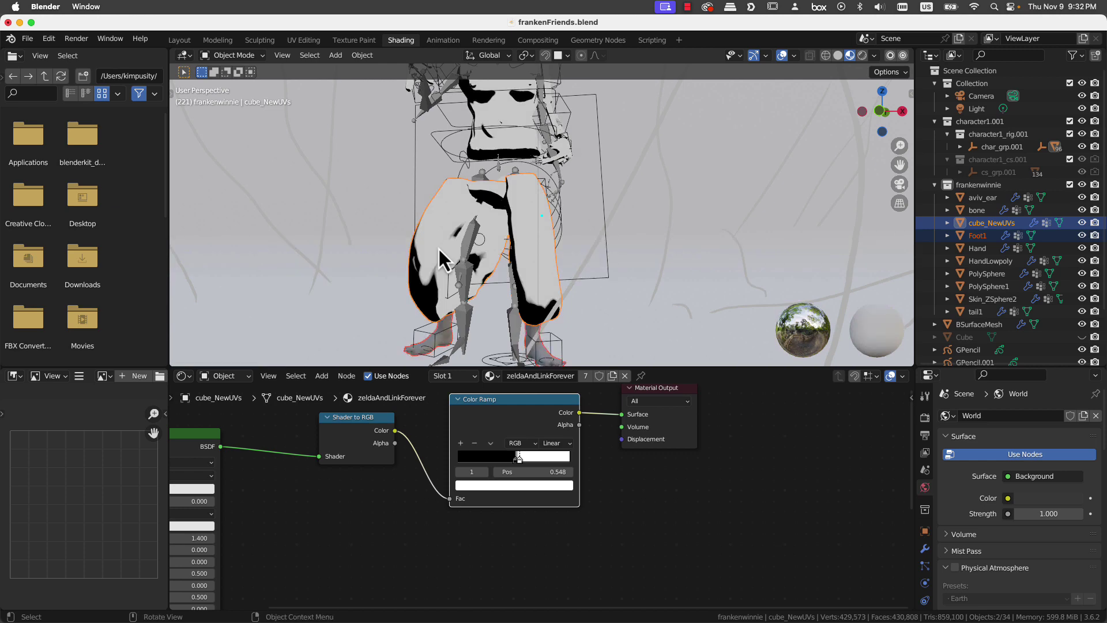
# - Link the trousers' zeldaAndLinkForever material to the feet
pyautogui.hotkey('ctrl', 'l')
pyautogui.click(439, 259)
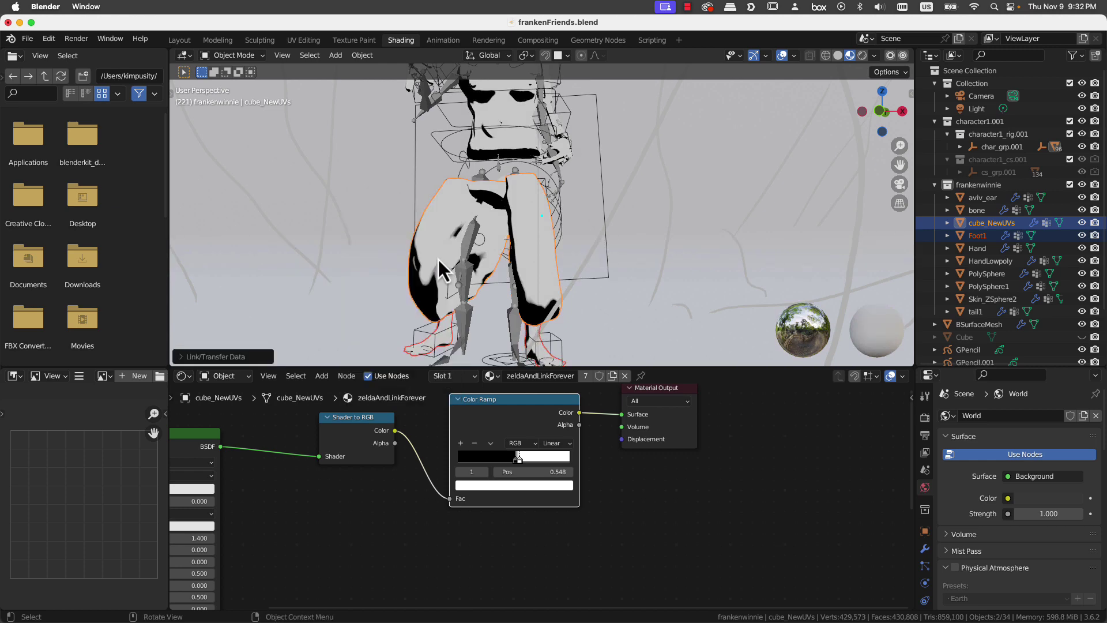
# - Select the bone object behind the waist with the trousers active, and link the trousers' toon material to the bone
pyautogui.moveTo(621, 210); pyautogui.dragTo(512, 247, button='middle')
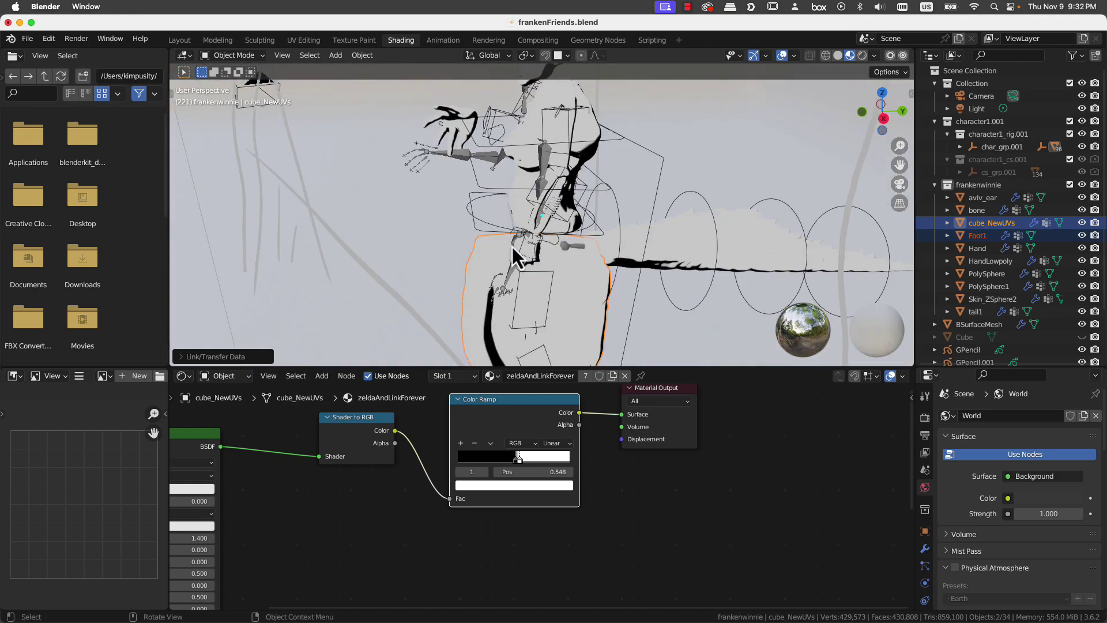
pyautogui.click(572, 247)
pyautogui.keyDown('shift'); pyautogui.click(577, 282); pyautogui.keyUp('shift')
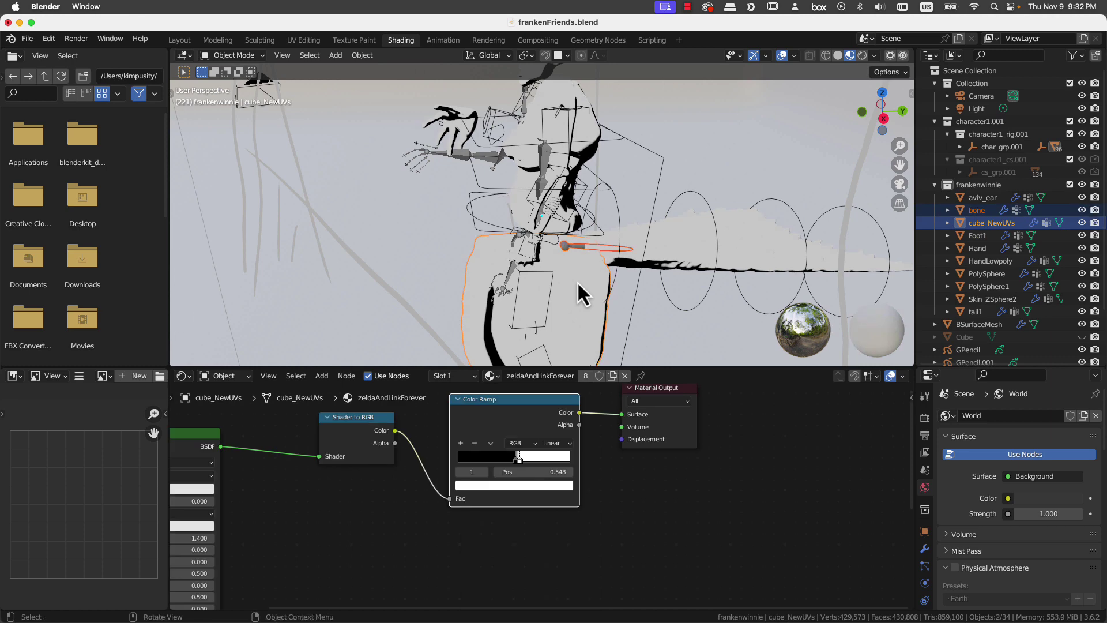
pyautogui.hotkey('ctrl', 'l')
pyautogui.click(578, 281)
# - Hide the viewport overlays and inspect the toon shading on the whole character from the side and front
pyautogui.moveTo(574, 275); pyautogui.dragTo(945, 91, button='middle')
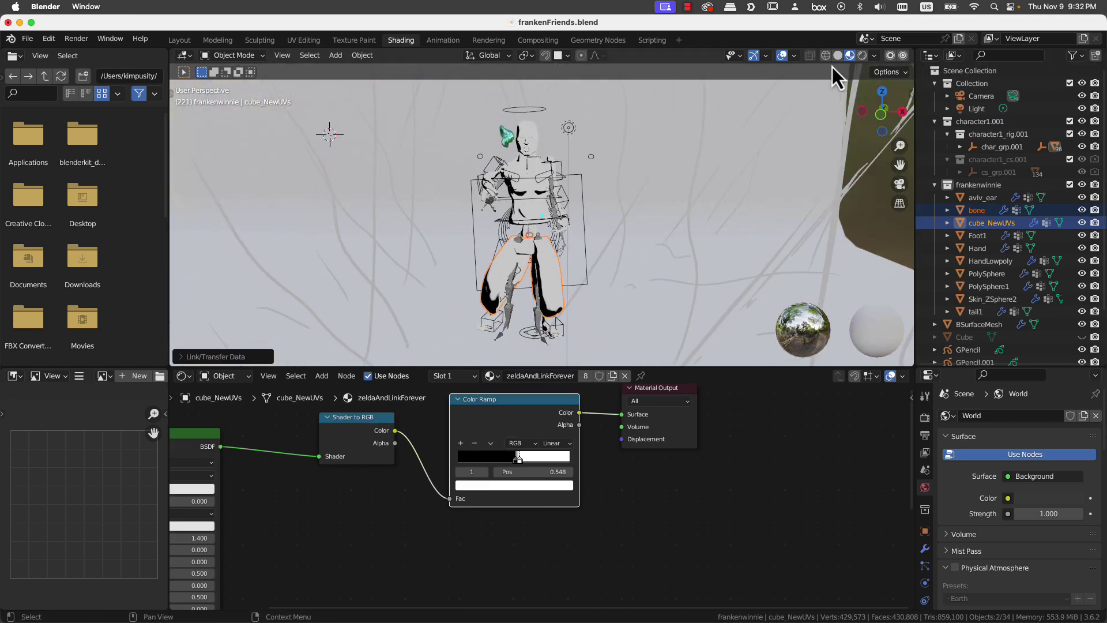
pyautogui.click(781, 56)
pyautogui.moveTo(672, 202); pyautogui.dragTo(585, 192, button='middle')
pyautogui.click(527, 296)
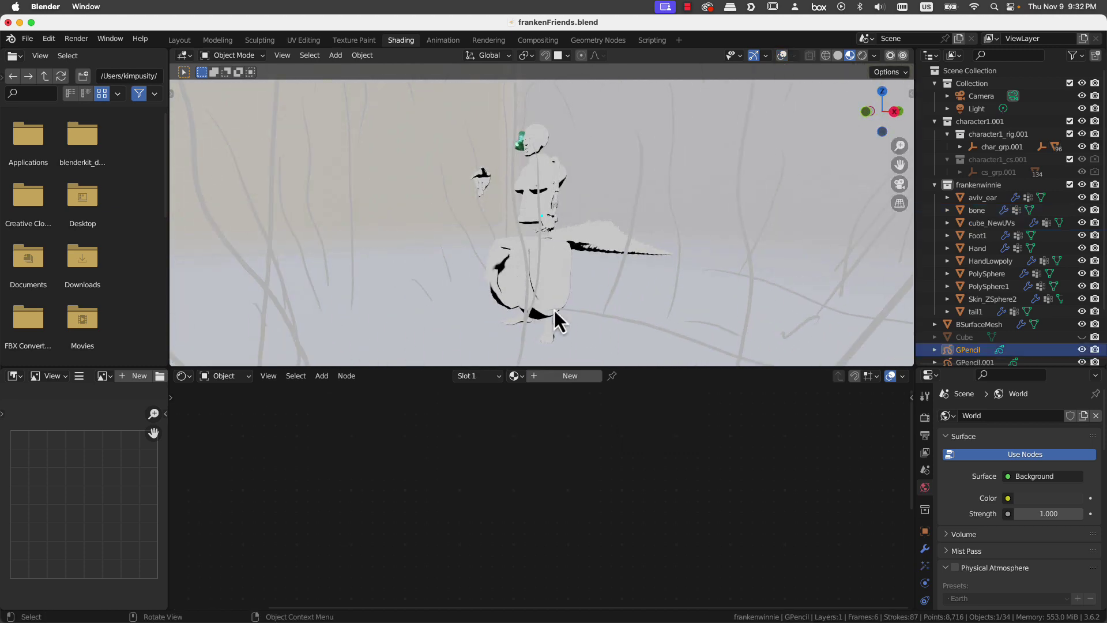
pyautogui.click(506, 378)
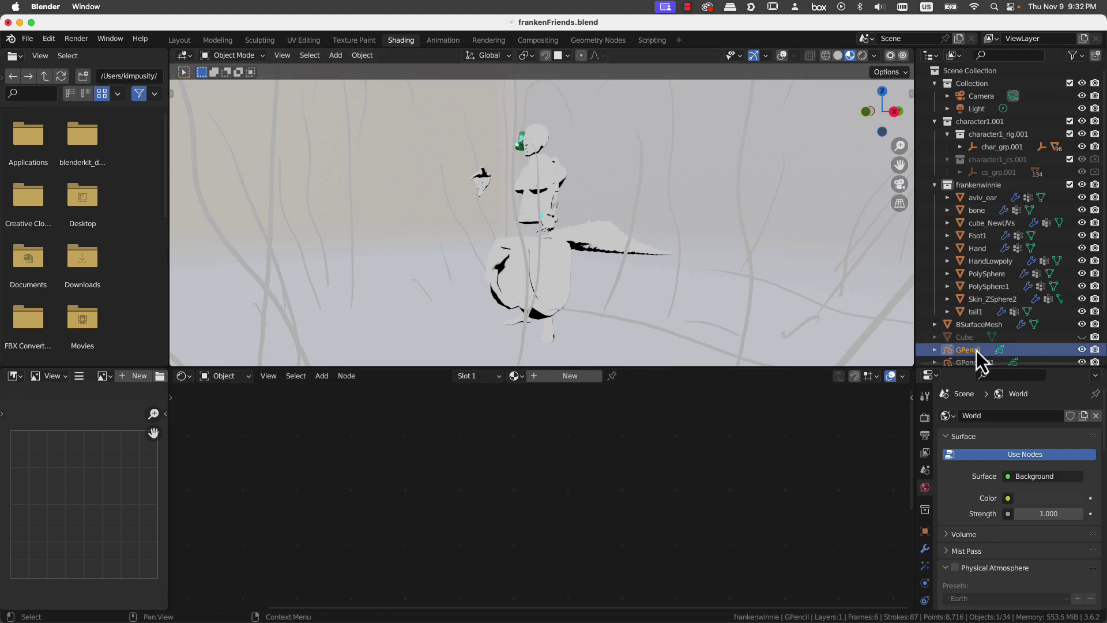
pyautogui.moveTo(742, 238); pyautogui.dragTo(607, 272, button='middle')
pyautogui.scroll(4, 588, 253)
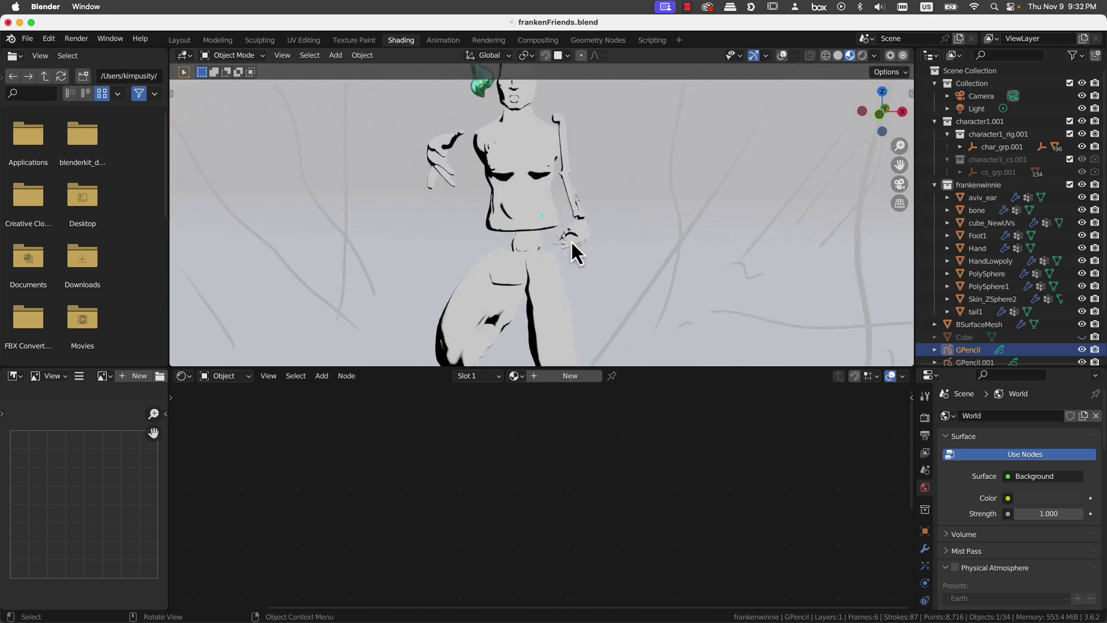
# - Select the torso and move its Color Ramp's white stop to position 0.685 to enlarge the black shadow areas
pyautogui.click(540, 203)
pyautogui.scroll(2, 657, 531)
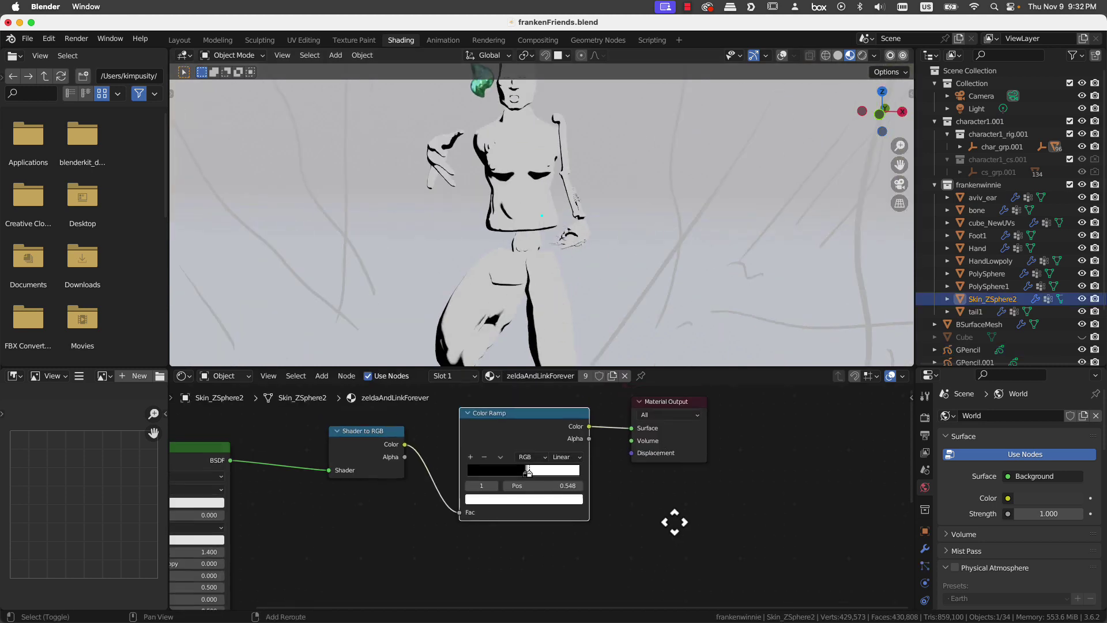
pyautogui.moveTo(674, 522); pyautogui.dragTo(684, 536, button='middle')
pyautogui.moveTo(530, 230); pyautogui.dragTo(527, 292, button='middle')
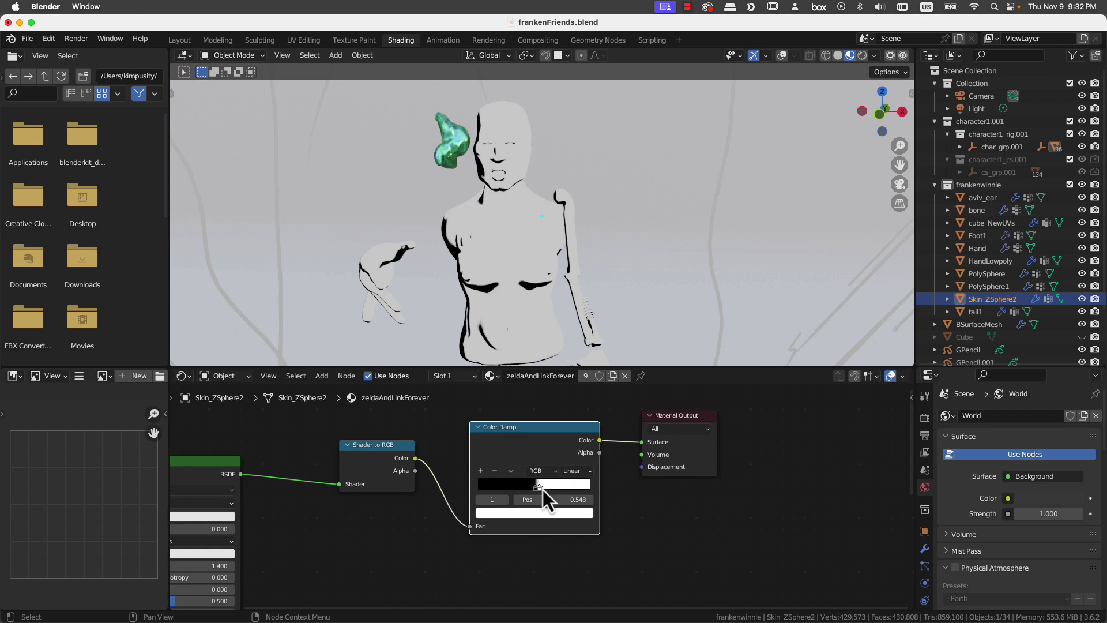
pyautogui.moveTo(542, 489); pyautogui.dragTo(558, 490)
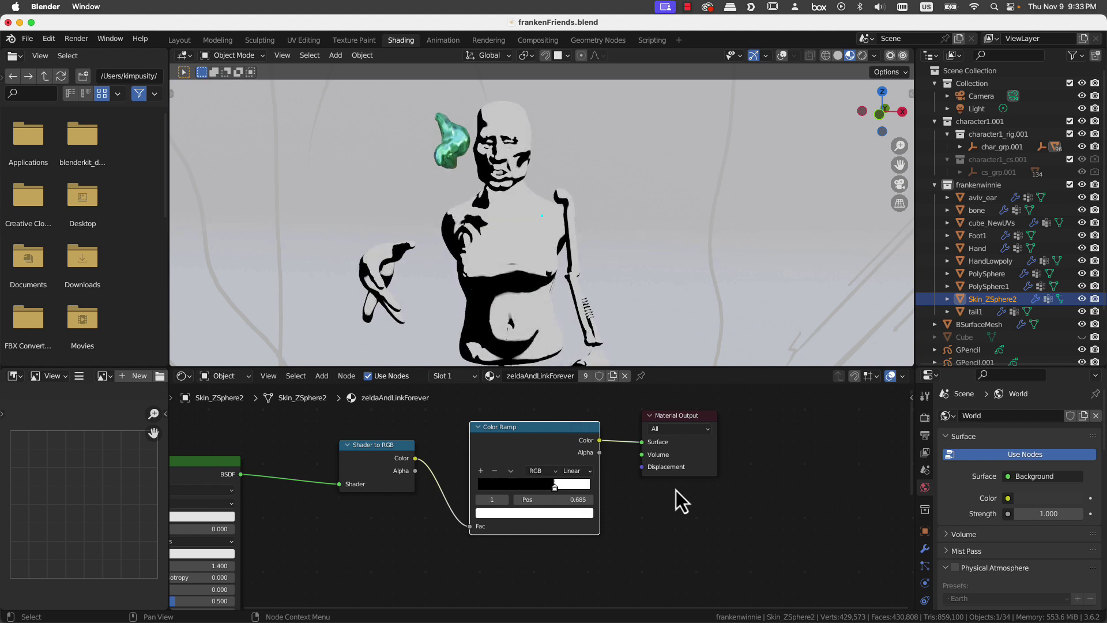
# - Add a Fresnel node to the toon material and place it below the Shader to RGB node
pyautogui.scroll(-1, 676, 490)
pyautogui.moveTo(679, 525); pyautogui.dragTo(587, 497, button='middle')
pyautogui.scroll(-1, 663, 506)
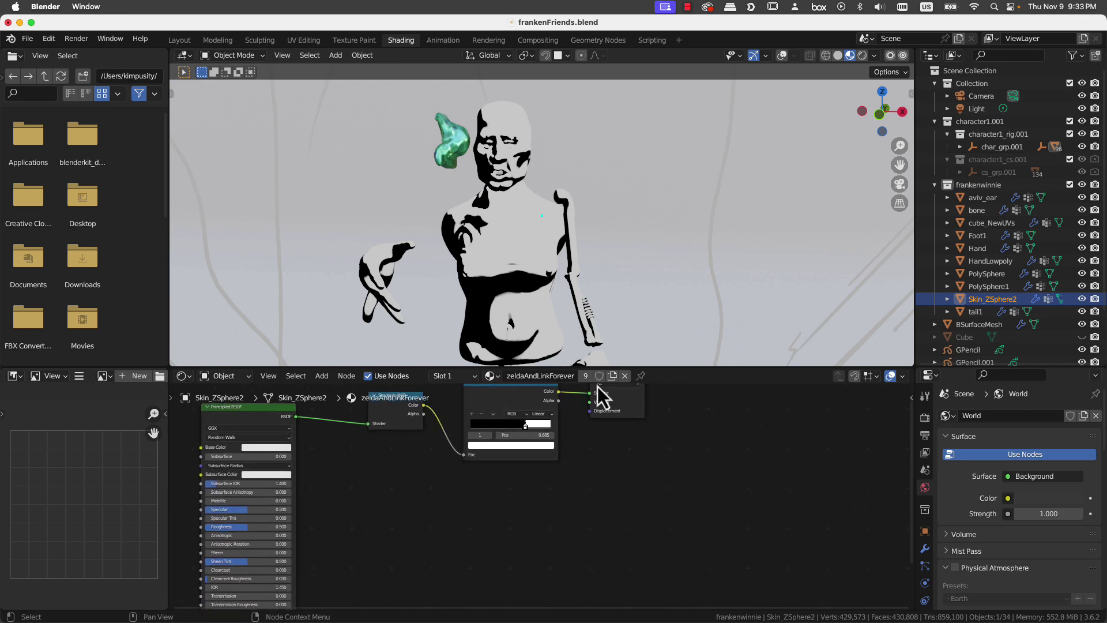
pyautogui.moveTo(547, 323); pyautogui.dragTo(590, 270, button='middle')
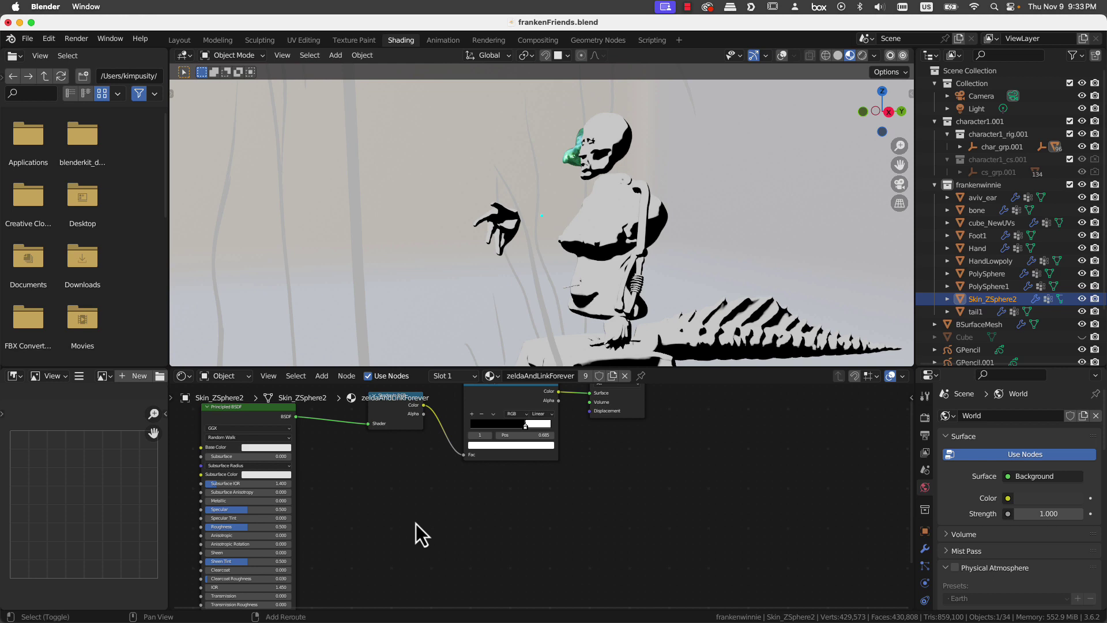
pyautogui.hotkey('shift', 'a')
pyautogui.click(379, 474)
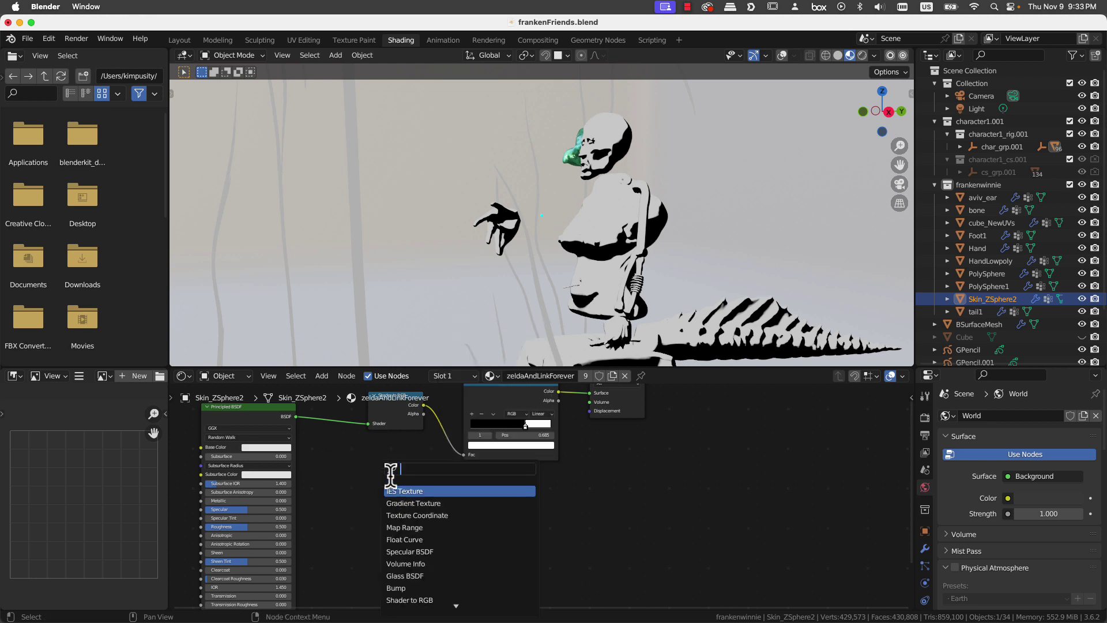
pyautogui.write('fres')
pyautogui.press('Return')
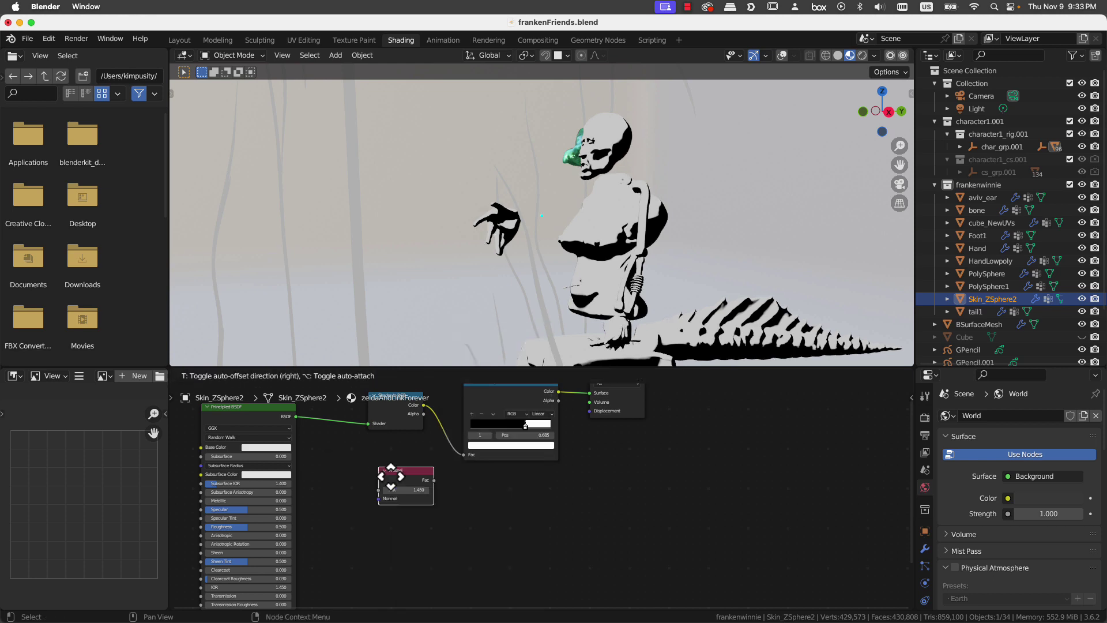
pyautogui.click(387, 513)
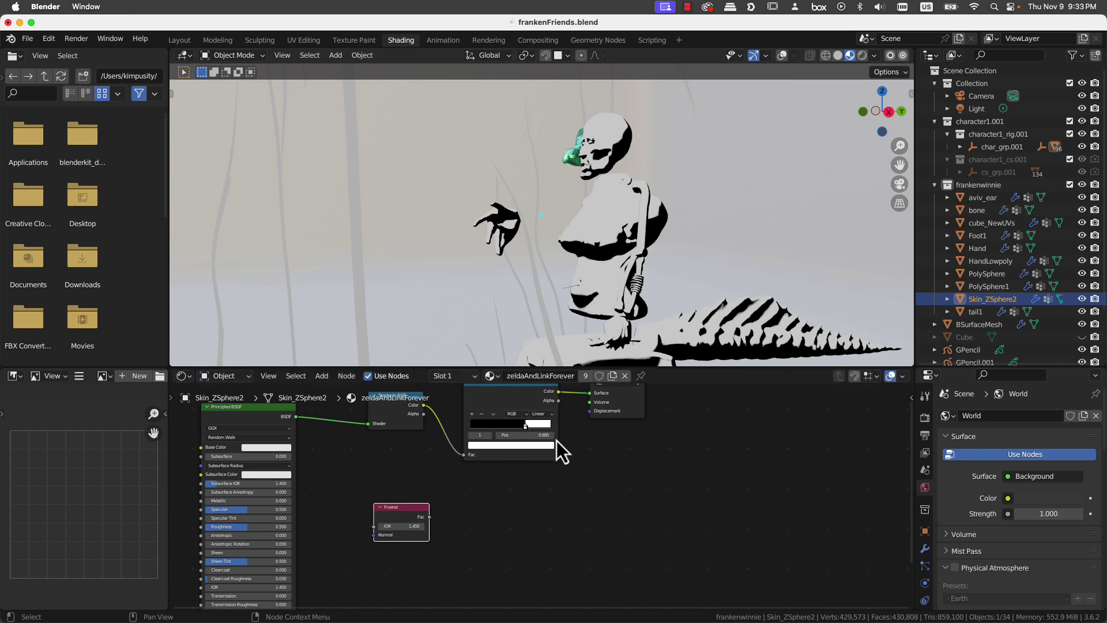
# - Make room in the node tree by moving the Material Output away from the Color Ramp and shifting the ramp slightly up
pyautogui.click(527, 401)
pyautogui.moveTo(603, 519); pyautogui.dragTo(613, 558, button='middle')
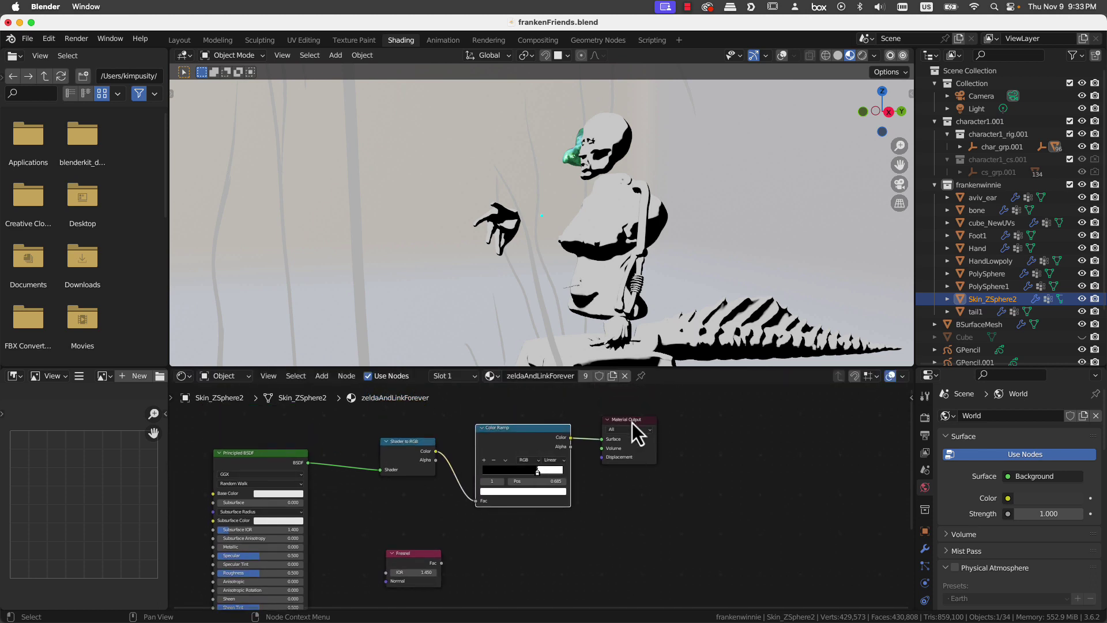
pyautogui.moveTo(637, 432); pyautogui.dragTo(694, 510)
pyautogui.moveTo(525, 426); pyautogui.dragTo(530, 417)
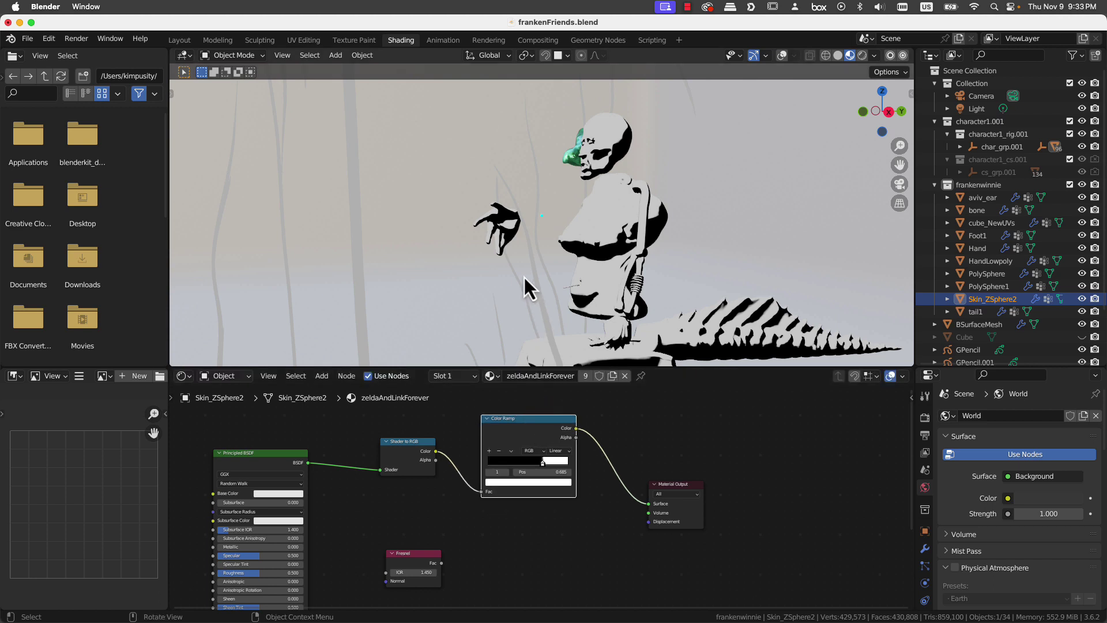
# - Duplicate the Color Ramp, place the copy beside the Fresnel node, and connect the Fresnel's Fac output to its Fac input
pyautogui.keyDown('shift'); pyautogui.moveTo(524, 275); pyautogui.dragTo(493, 258, button='middle'); pyautogui.keyUp('shift')
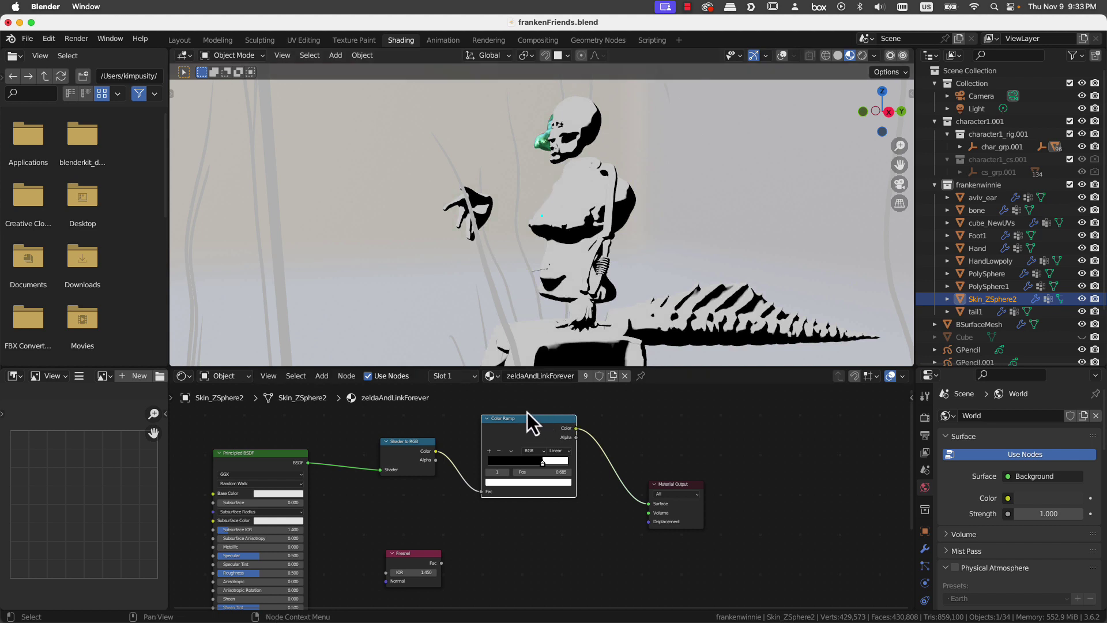
pyautogui.hotkey('shift', 'd')
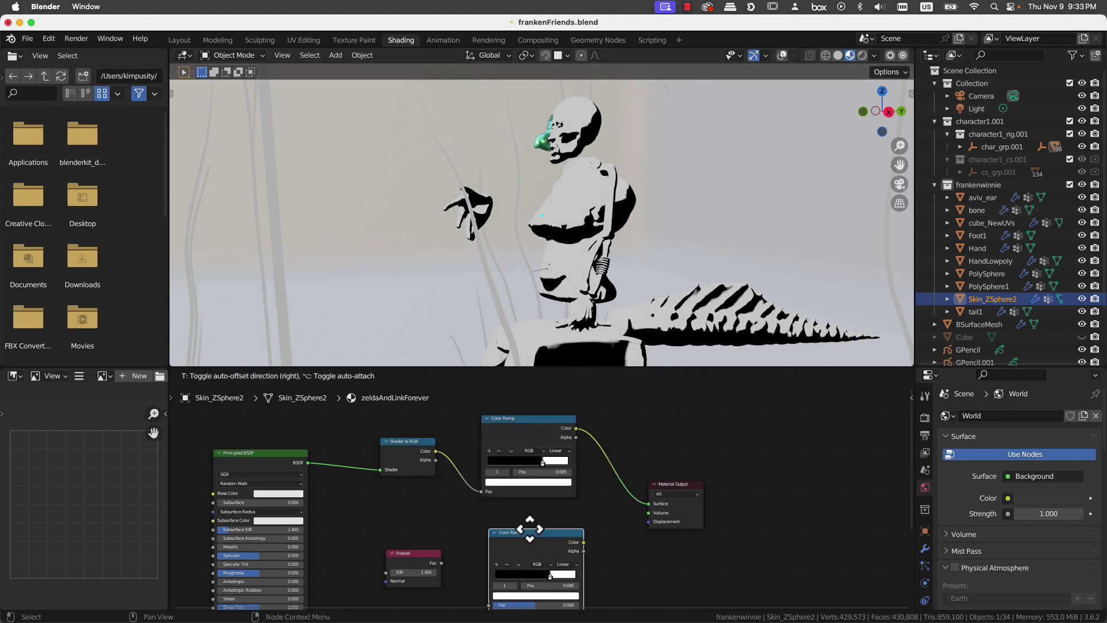
pyautogui.click(529, 529)
pyautogui.moveTo(444, 565); pyautogui.dragTo(485, 528)
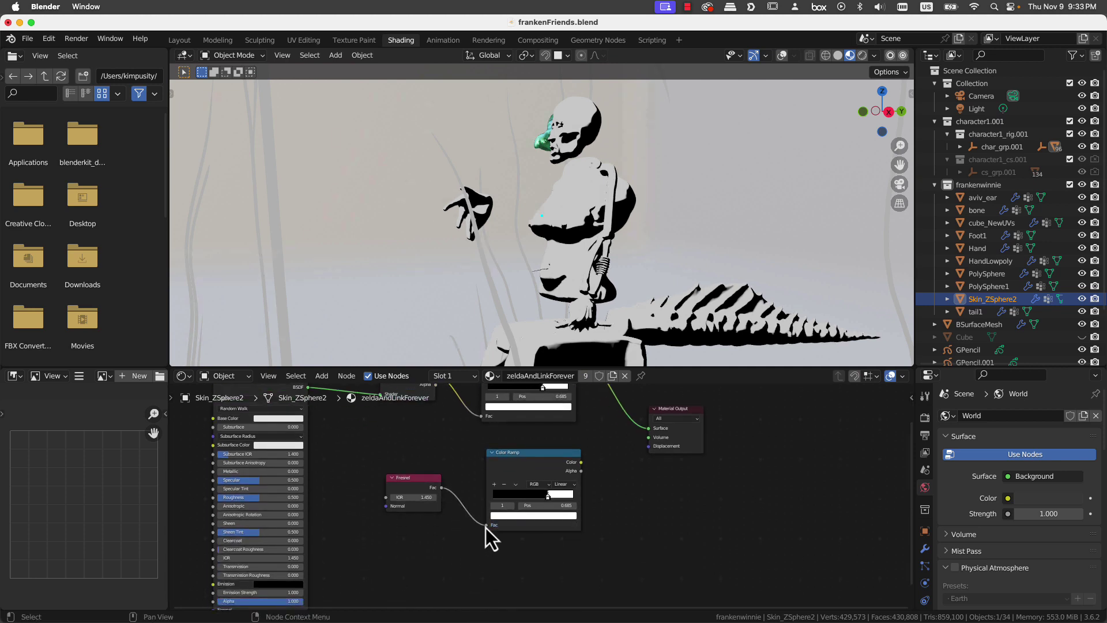
pyautogui.moveTo(548, 454); pyautogui.dragTo(538, 457)
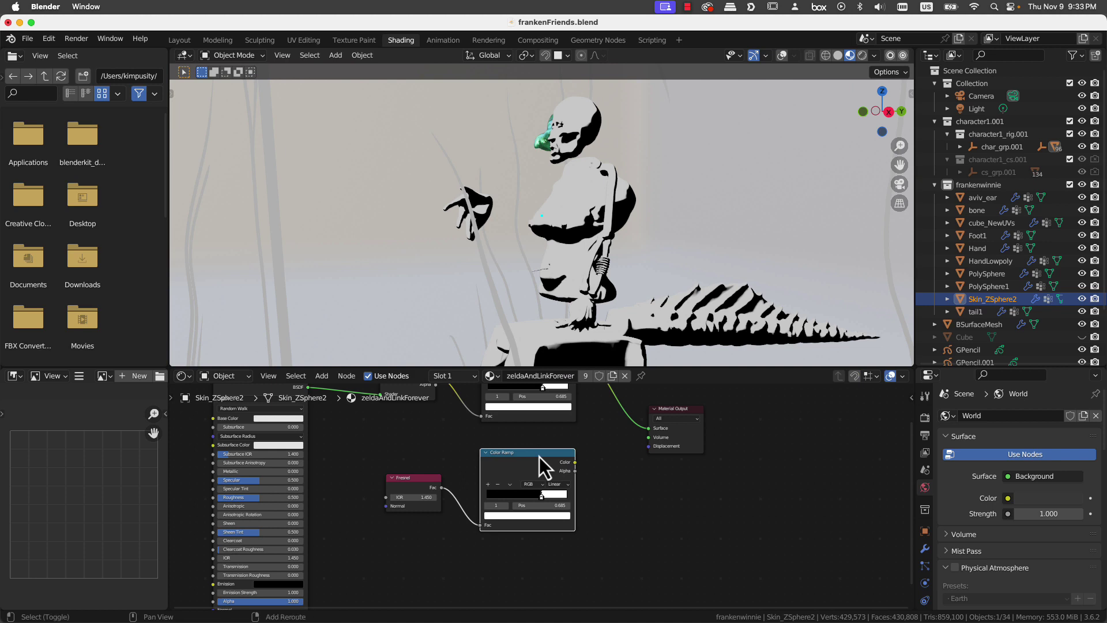
pyautogui.hotkey('shift', 'd')
pyautogui.click(691, 516)
pyautogui.press('x')
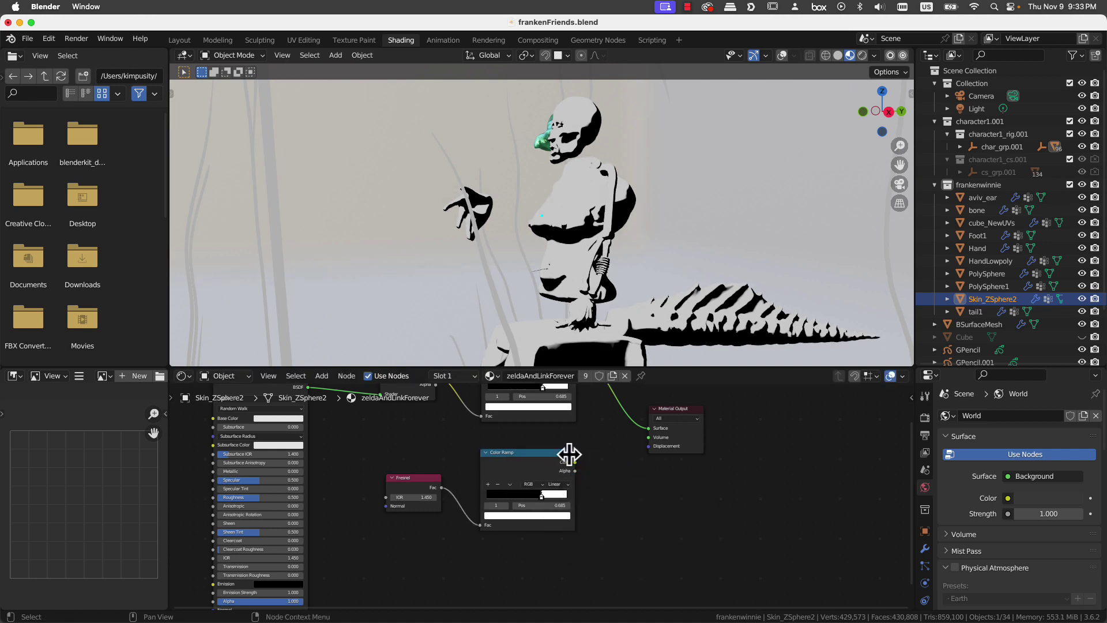
# - Move the Material Output farther from the ramps and connect the Fresnel Color Ramp's Color output to its Surface input
pyautogui.moveTo(687, 411); pyautogui.dragTo(761, 425)
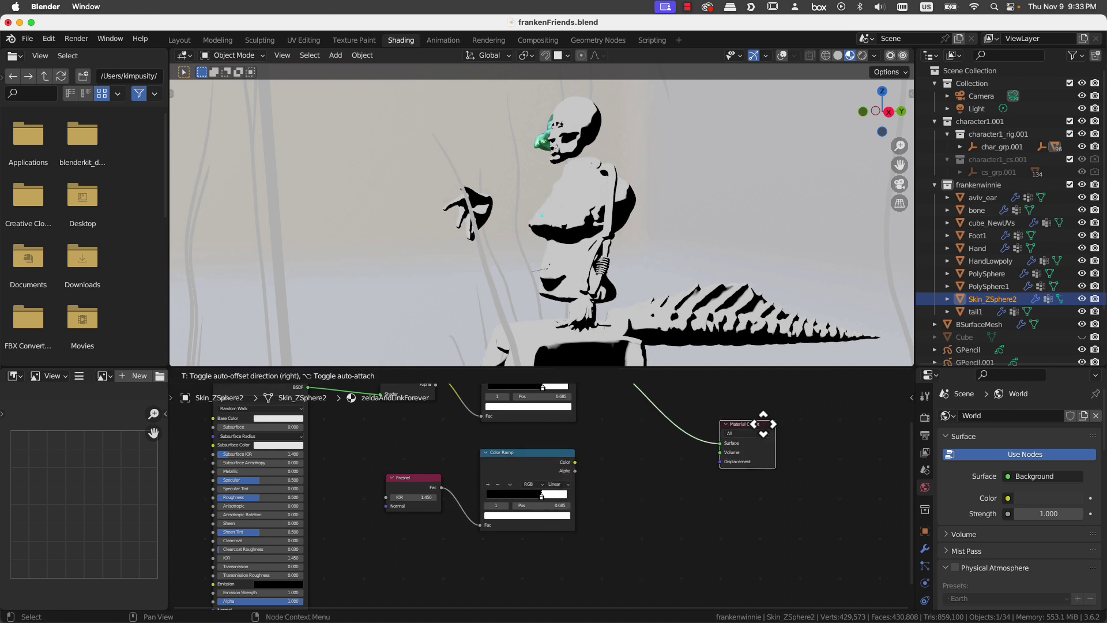
pyautogui.moveTo(605, 499); pyautogui.dragTo(583, 562, button='middle')
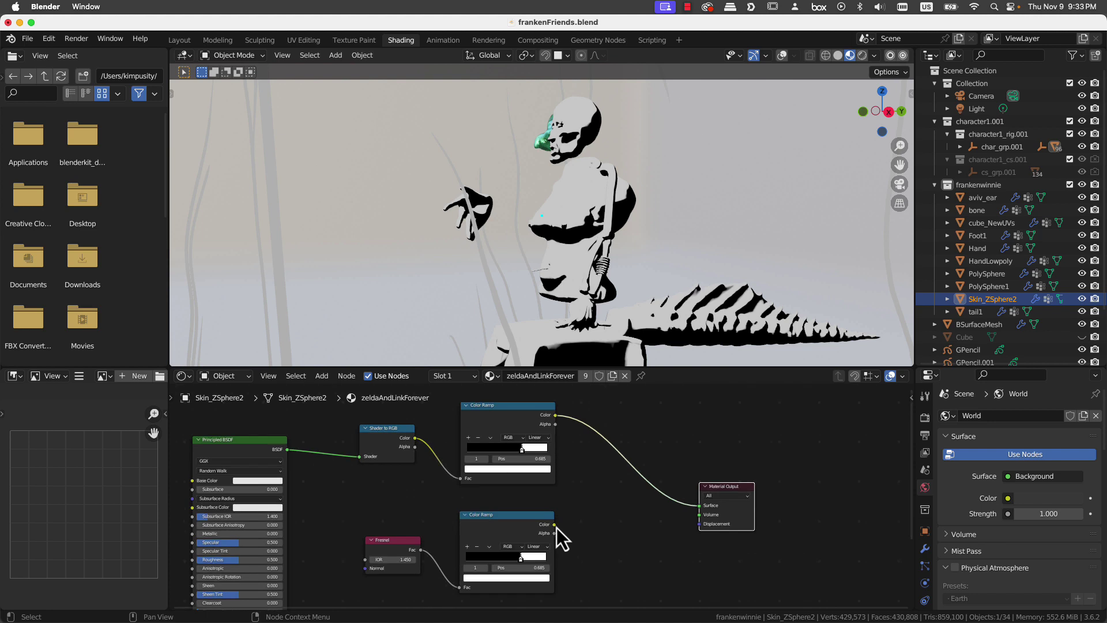
pyautogui.moveTo(555, 524); pyautogui.dragTo(703, 510)
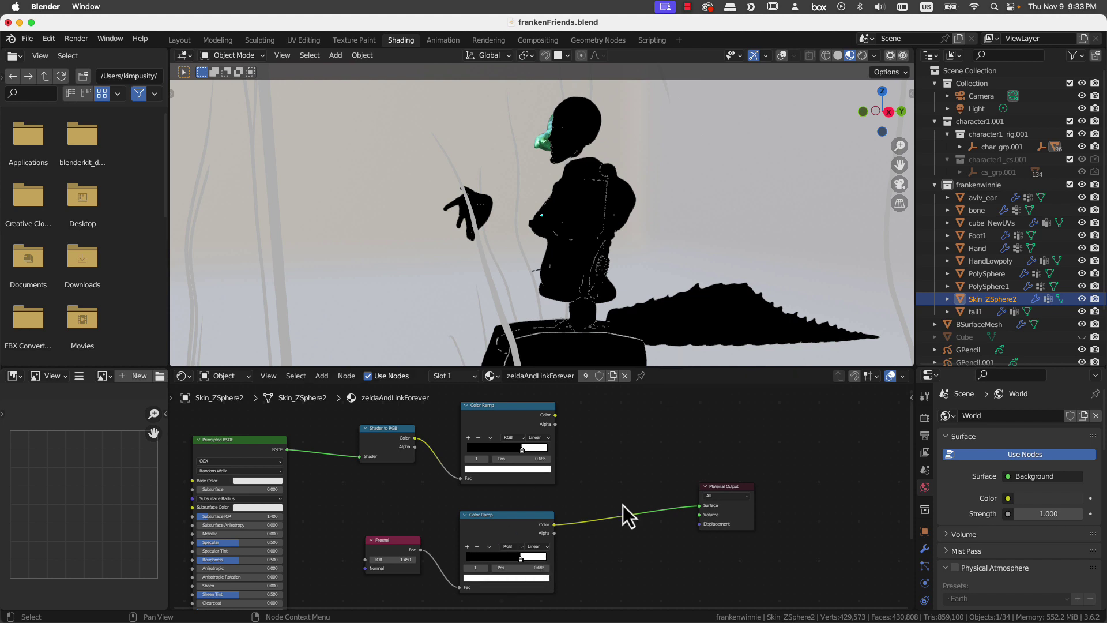
# - Make the Fresnel Color Ramp run from white to black, with the black stop at 0.813 and the white stop at 0.000
pyautogui.scroll(2, 592, 536)
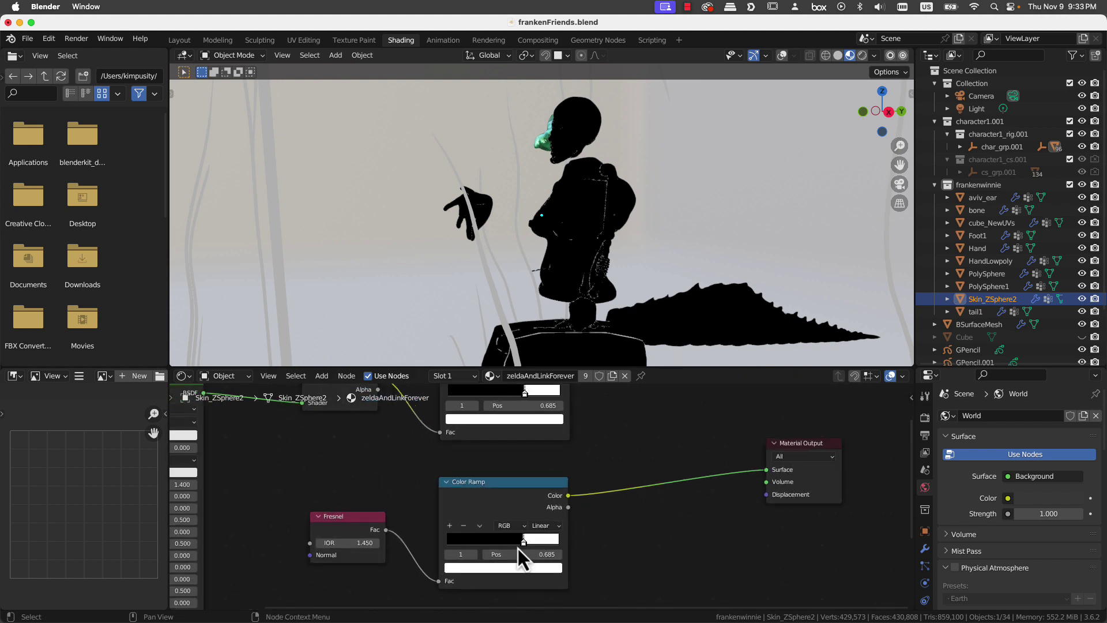
pyautogui.moveTo(521, 545)
pyautogui.mouseDown()
pyautogui.moveTo(417, 544)
pyautogui.moveTo(540, 545)
pyautogui.mouseUp()
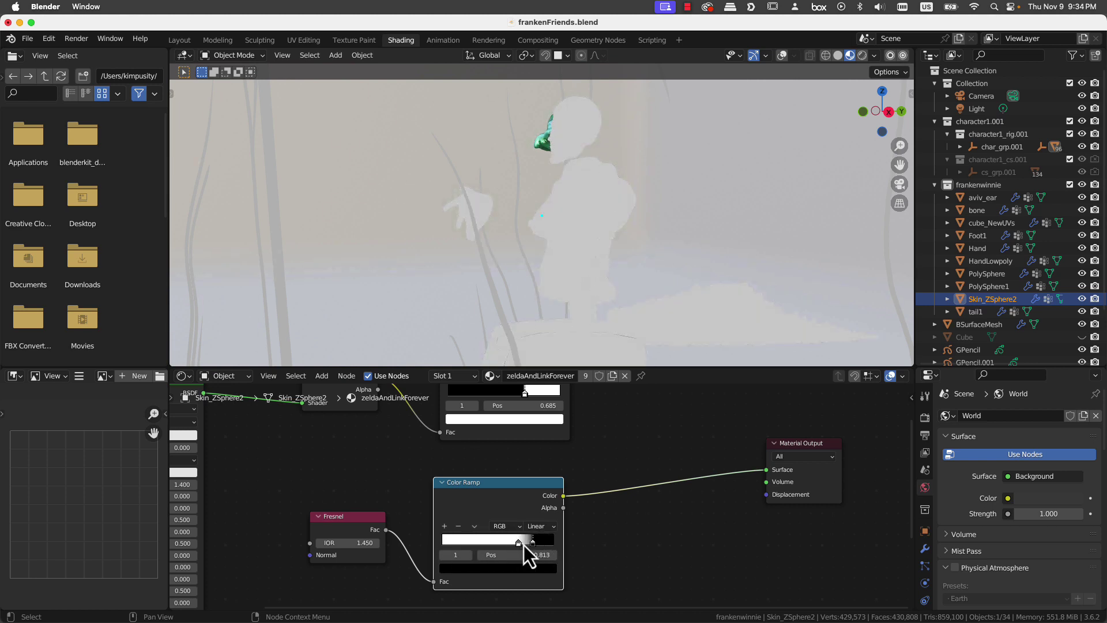
pyautogui.moveTo(518, 546); pyautogui.dragTo(414, 548)
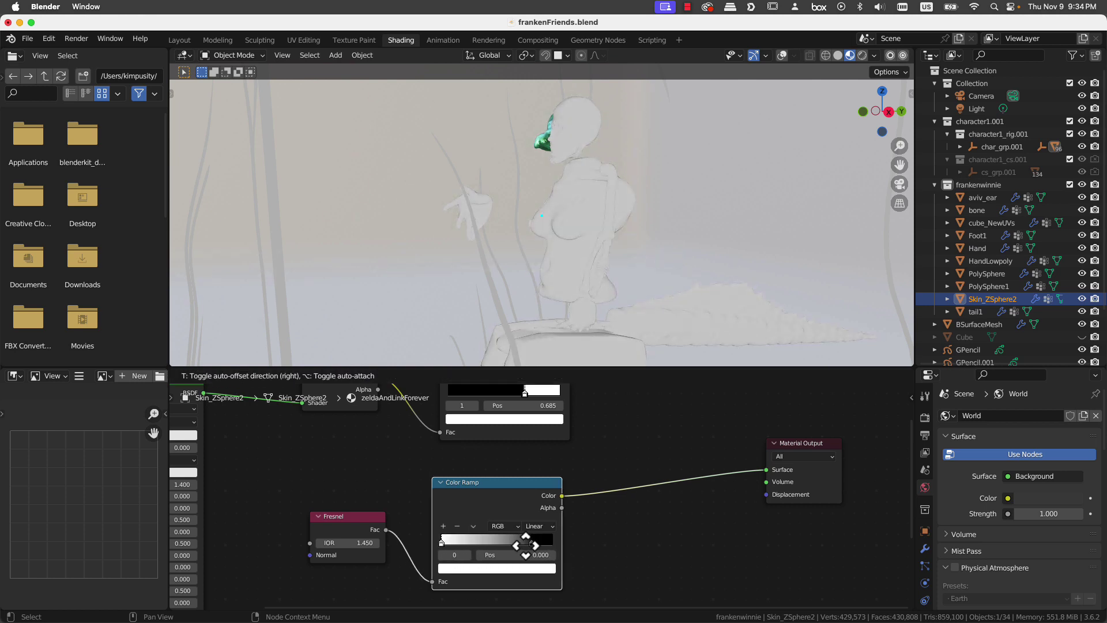
# - Move the Fresnel Color Ramp's black stop to 0.299 to thin the outlines
pyautogui.moveTo(536, 544); pyautogui.dragTo(467, 544)
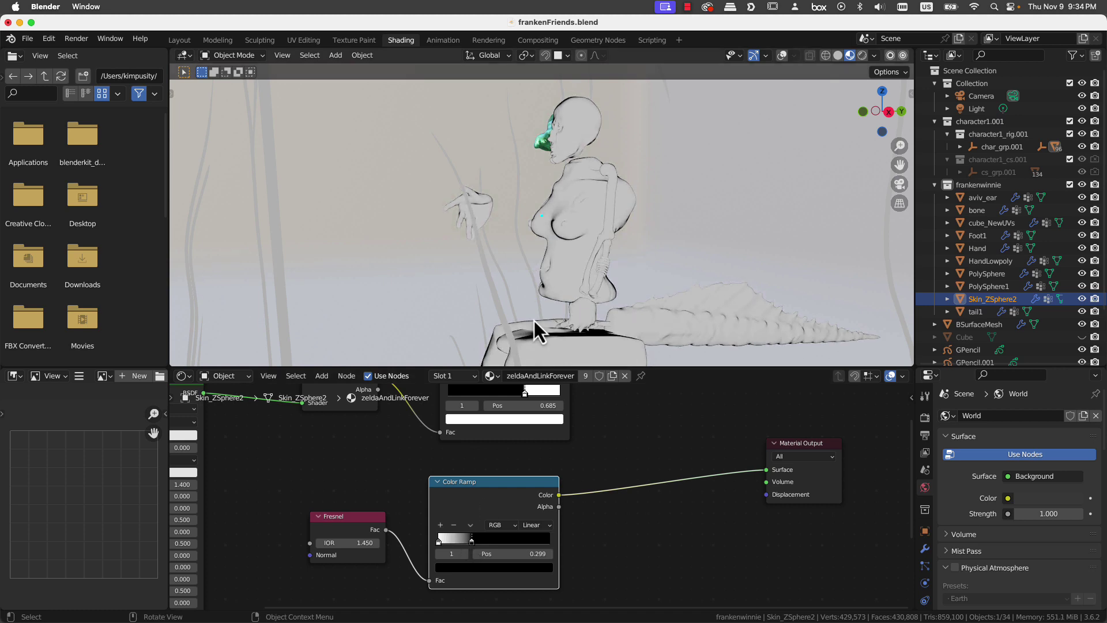
pyautogui.moveTo(533, 321)
pyautogui.mouseDown(button='middle')
pyautogui.moveTo(544, 277)
pyautogui.moveTo(663, 272)
pyautogui.moveTo(617, 266)
pyautogui.mouseUp(button='middle')
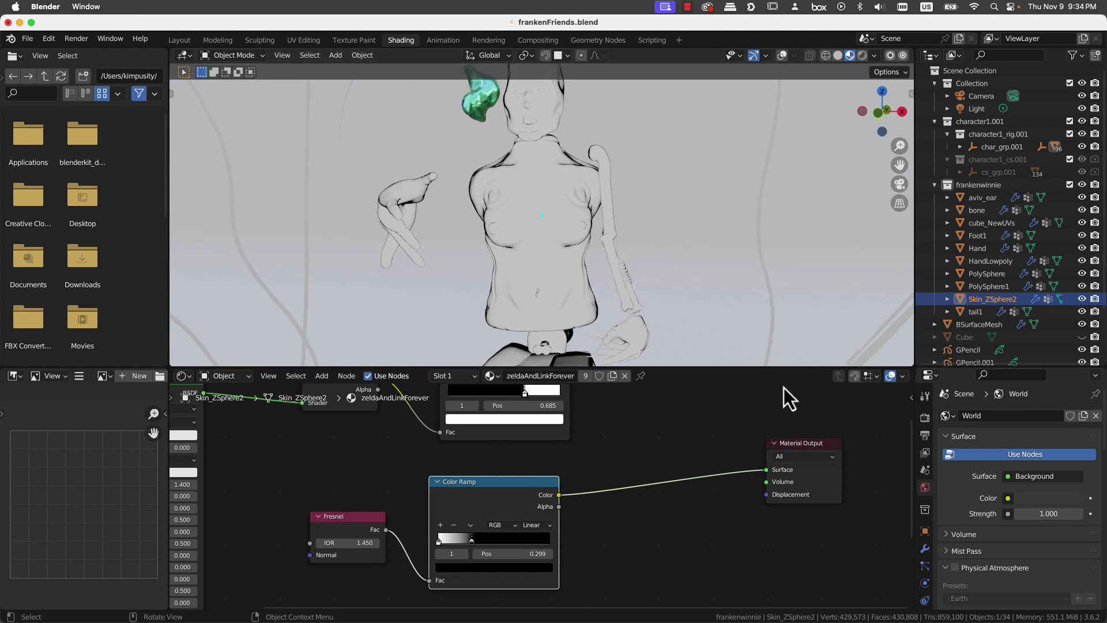
# - Insert a Combine Color node between the Fresnel Color Ramp and the Material Output
pyautogui.scroll(-3, 687, 529)
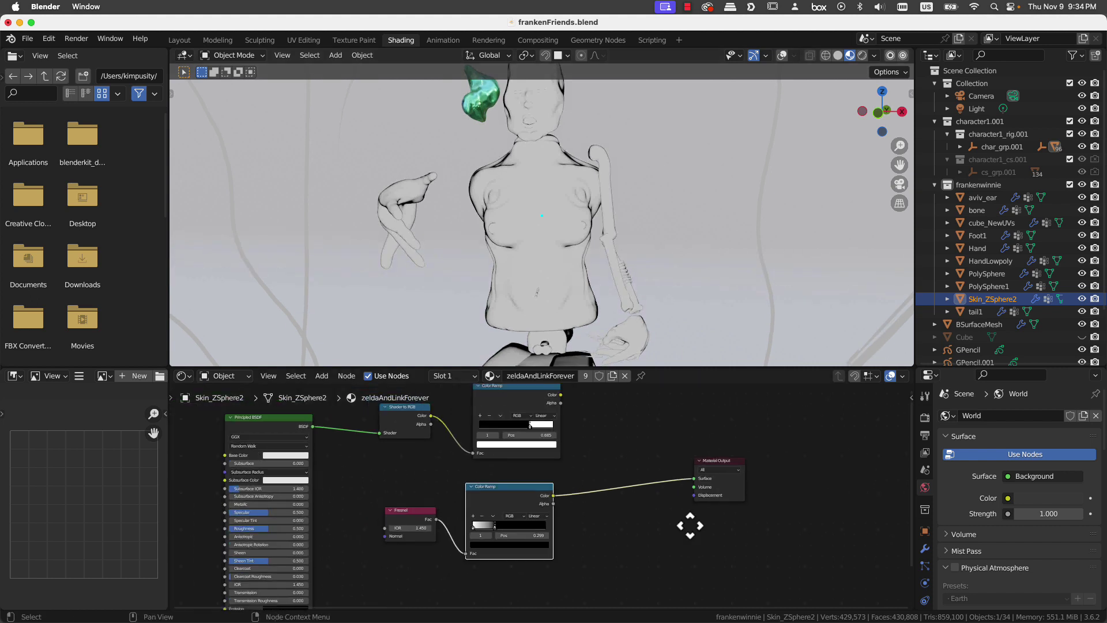
pyautogui.hotkey('shift', 'a')
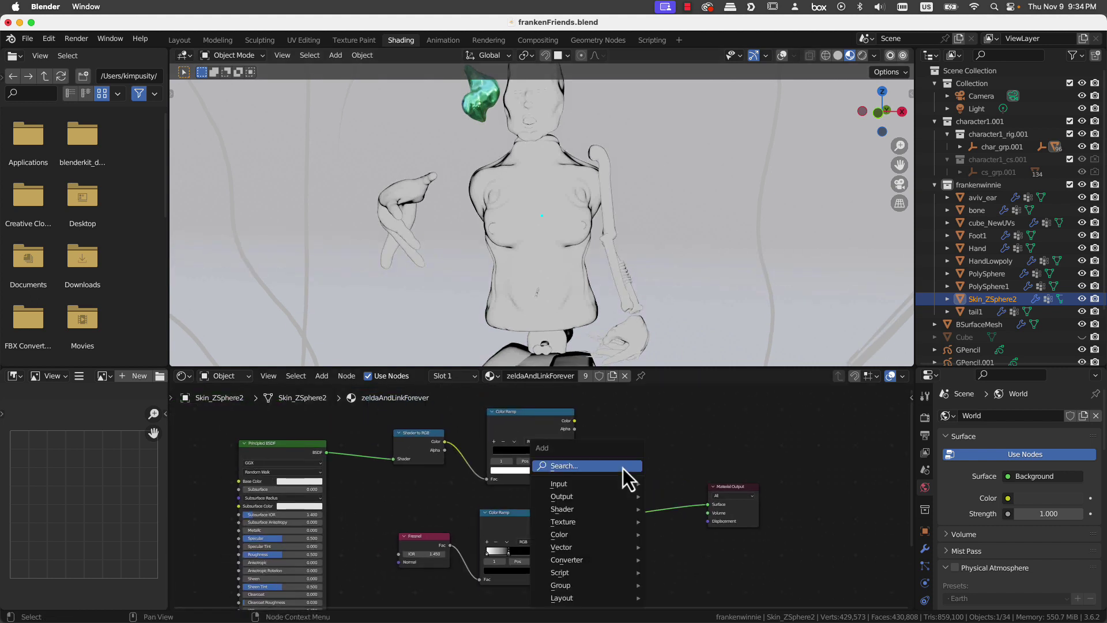
pyautogui.click(621, 466)
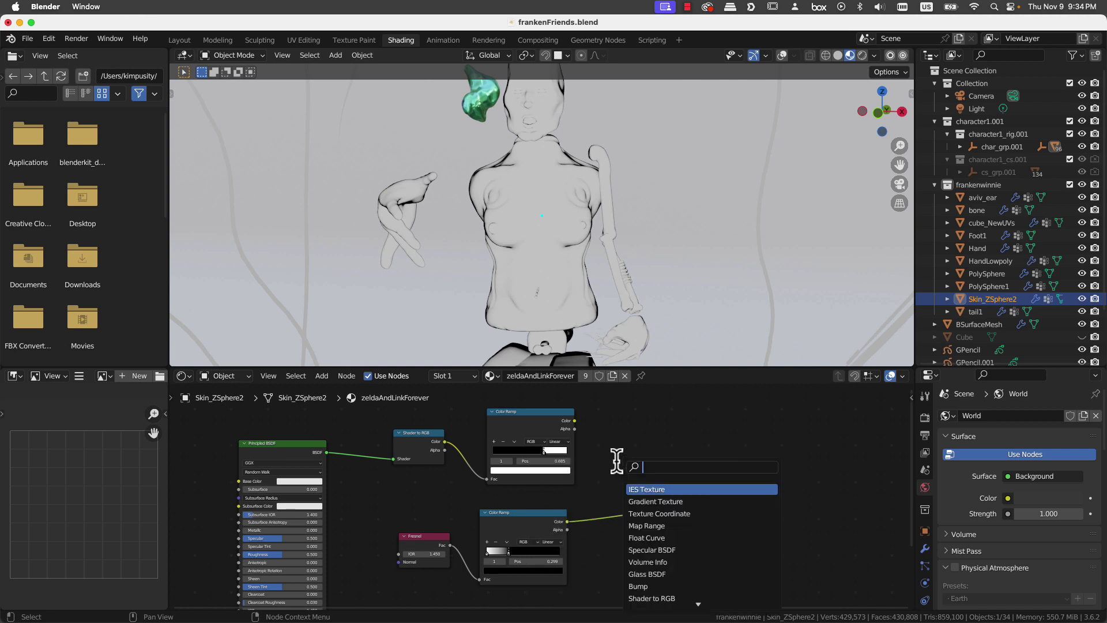
pyautogui.write('rgb')
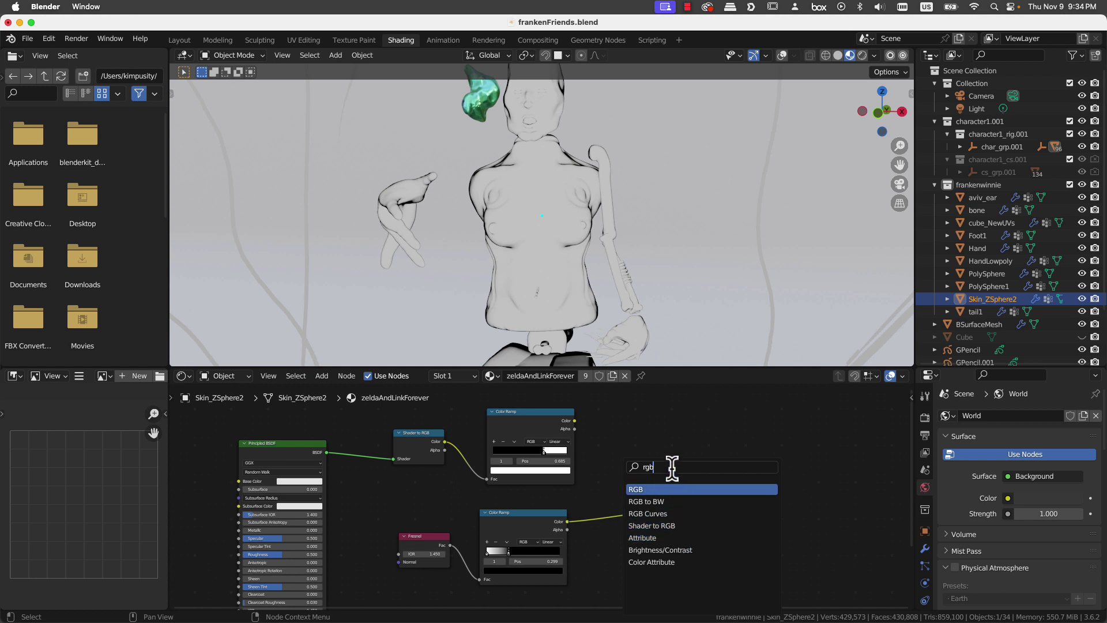
pyautogui.press('BackSpace')
pyautogui.press('BackSpace')
pyautogui.press('BackSpace')
pyautogui.write('combine')
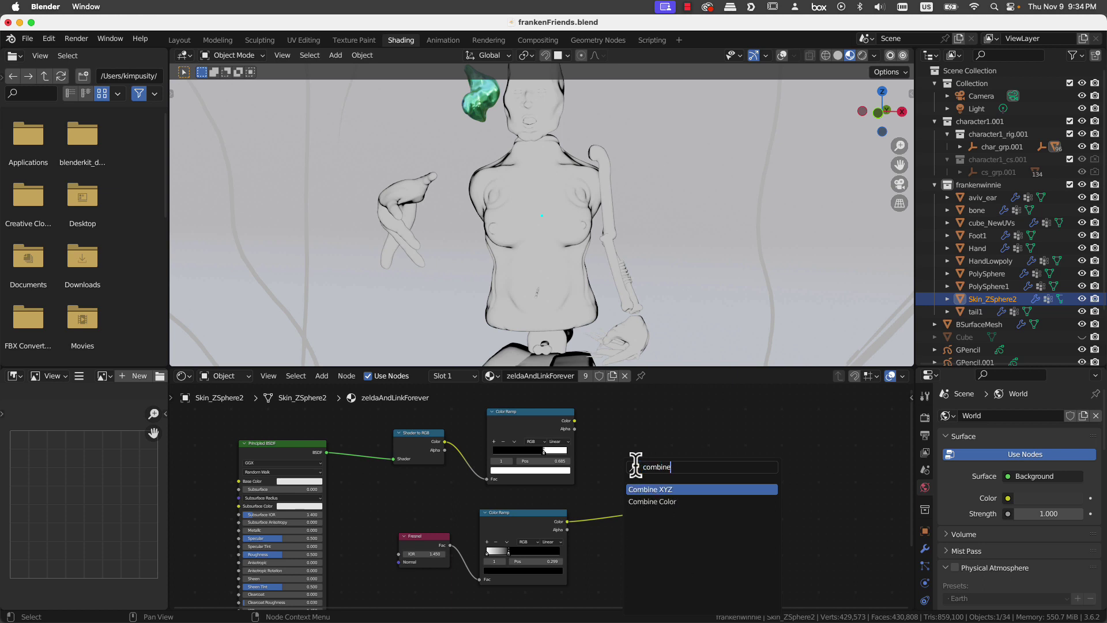
pyautogui.click(649, 501)
pyautogui.click(645, 516)
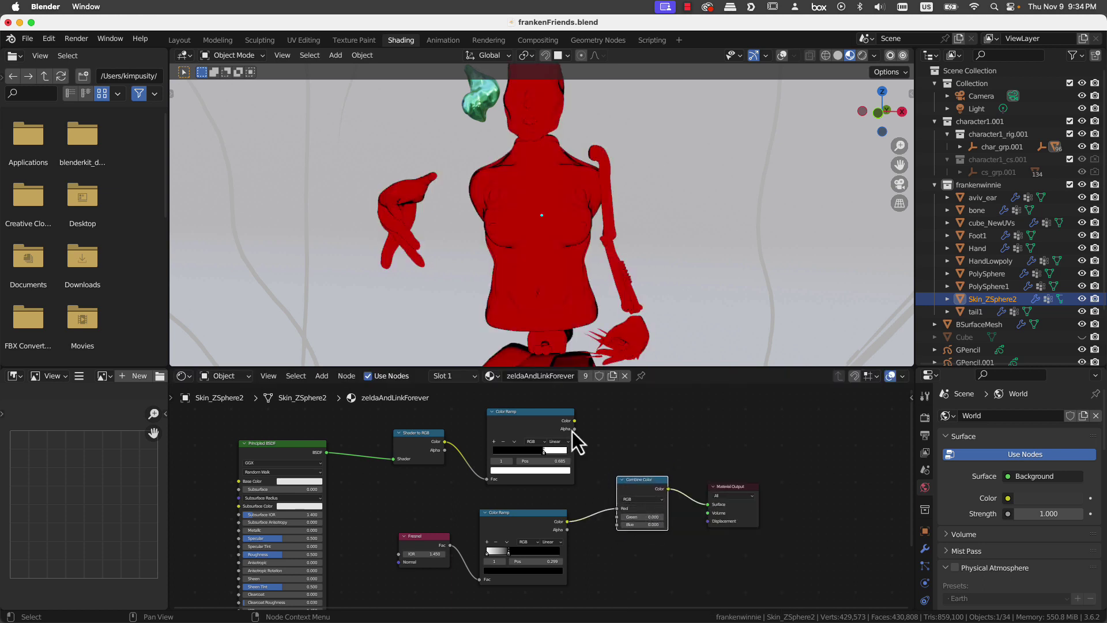
# - Delete the Combine Color node from the node tree
pyautogui.moveTo(641, 487); pyautogui.dragTo(642, 470)
pyautogui.press('super+z')
pyautogui.press('x')
# - Add a Mix Color node between the two Color Ramps and the Material Output
pyautogui.hotkey('shift', 'a')
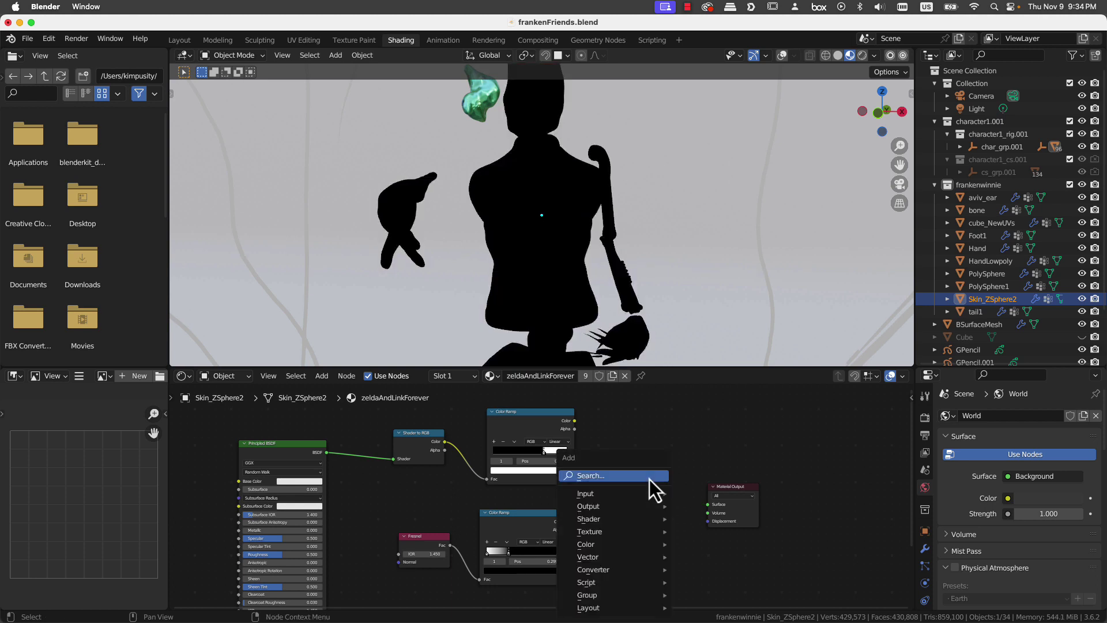
pyautogui.click(649, 479)
pyautogui.write('mix')
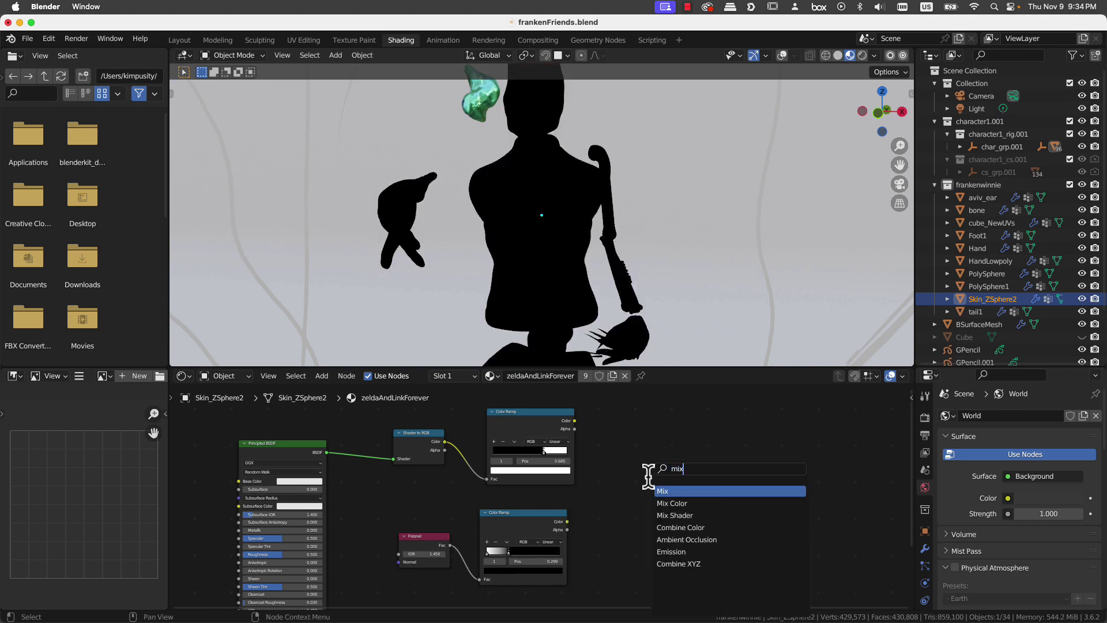
pyautogui.press('Down')
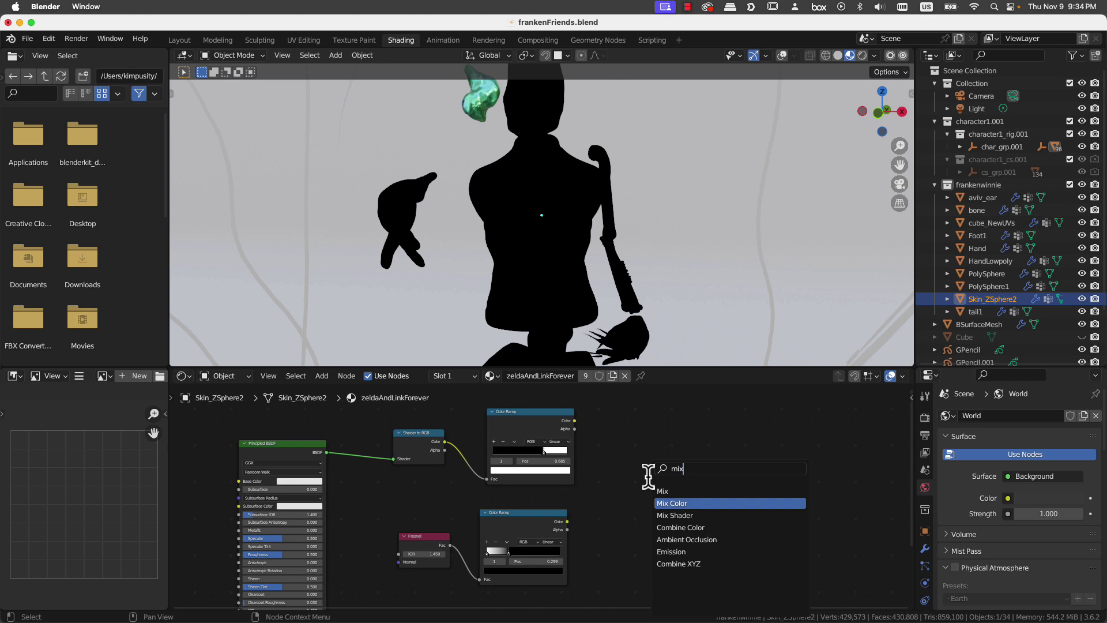
pyautogui.press('Return')
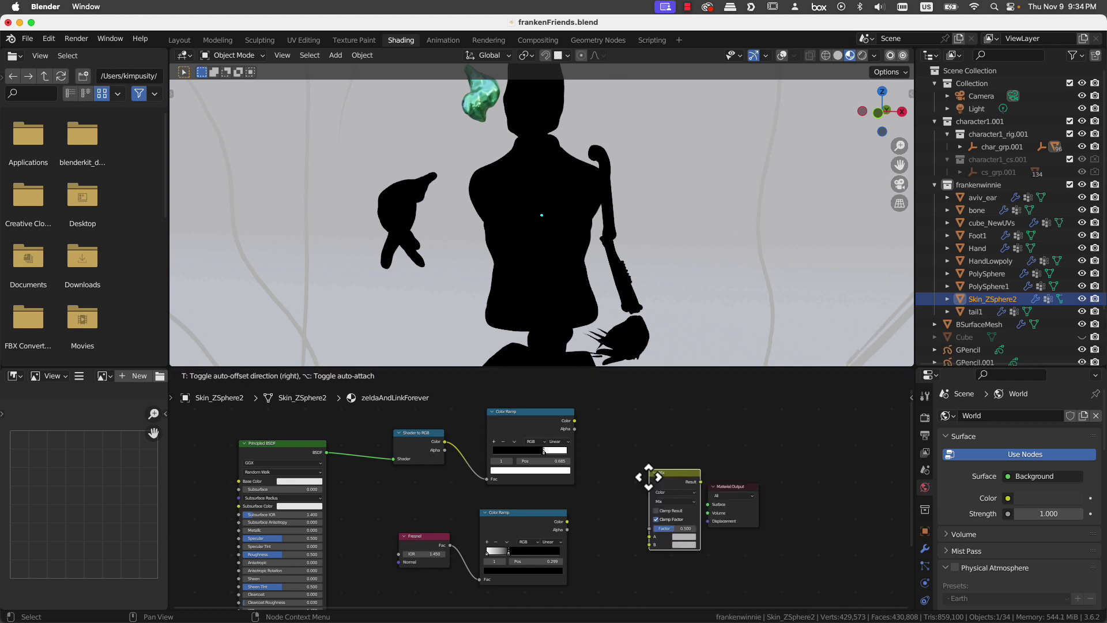
pyautogui.click(638, 466)
# - Connect the Fresnel Color Ramp to the Mix node's B, the shading Color Ramp to A, and the Result to the Material Output's Surface
pyautogui.moveTo(570, 525); pyautogui.dragTo(638, 531)
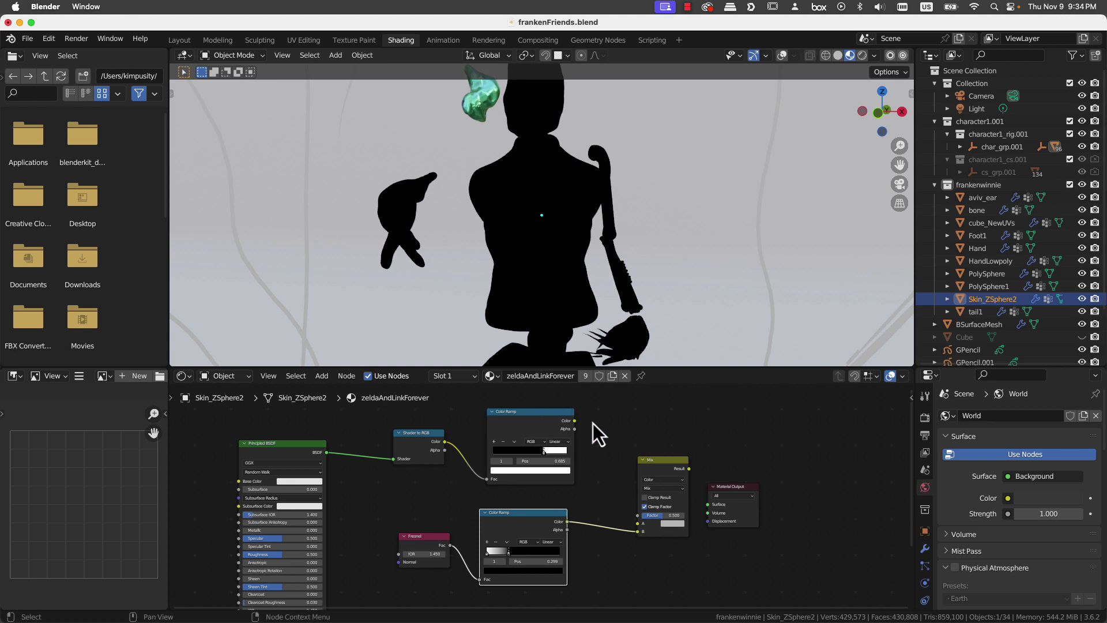
pyautogui.moveTo(574, 421); pyautogui.dragTo(638, 527)
pyautogui.moveTo(689, 469); pyautogui.dragTo(707, 505)
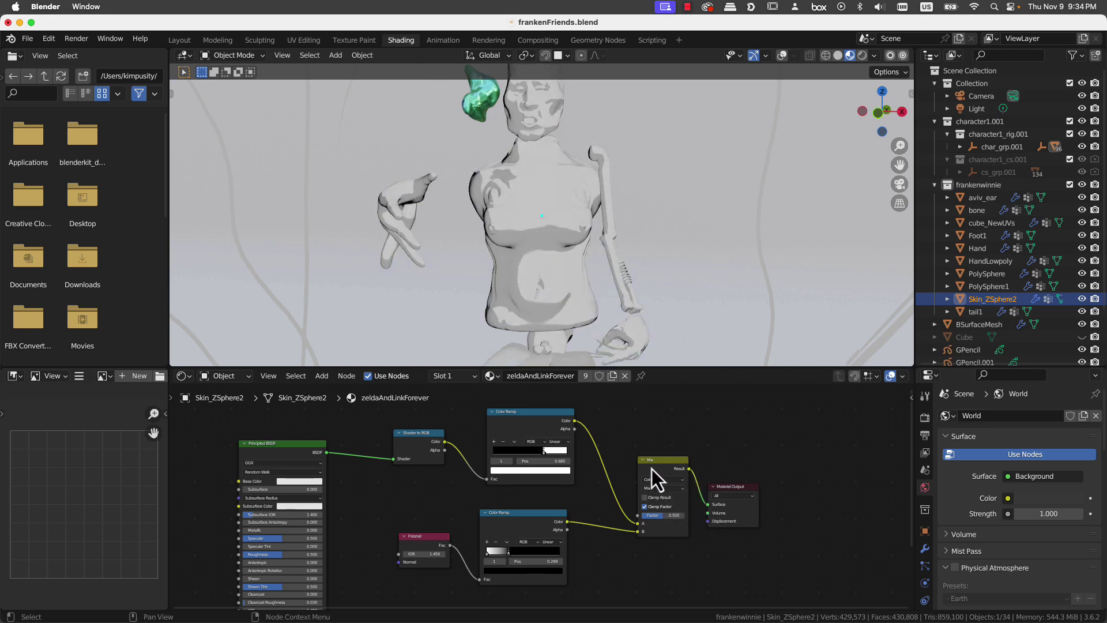
# - Try the Multiply blending mode on the Mix node and inspect the character's shading
pyautogui.moveTo(606, 243); pyautogui.dragTo(660, 300, button='middle')
pyautogui.scroll(-4, 619, 237)
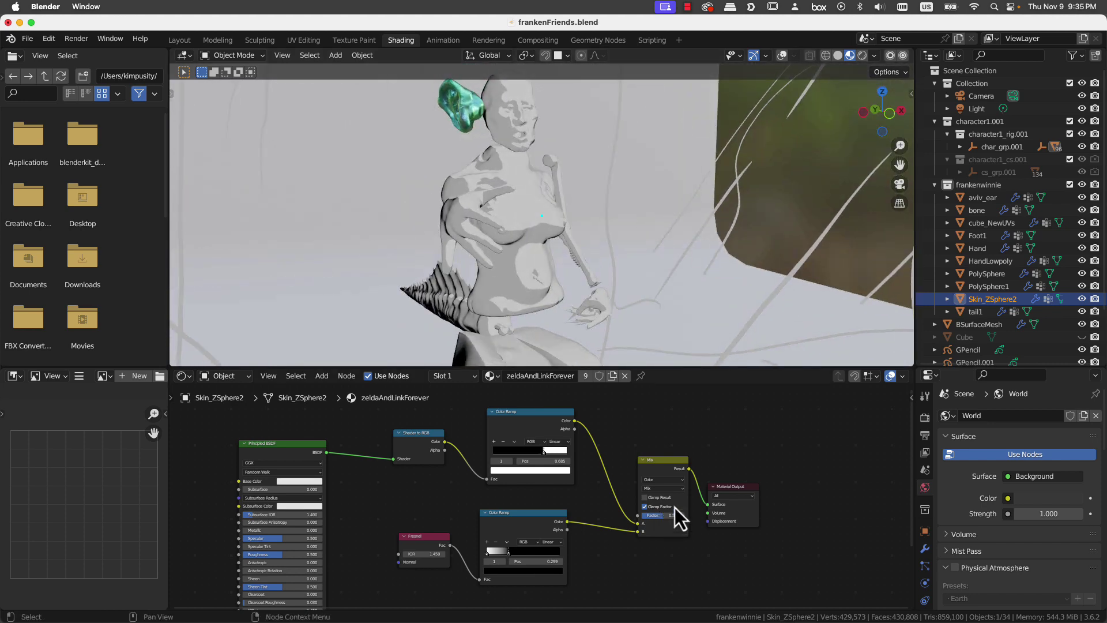
pyautogui.click(674, 481)
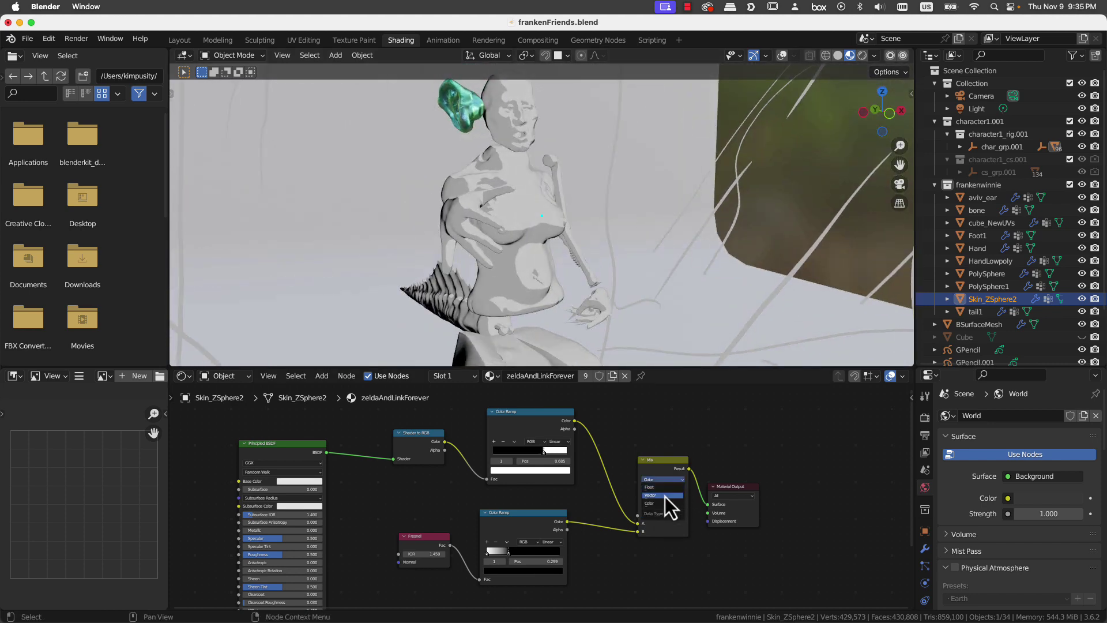
pyautogui.click(653, 489)
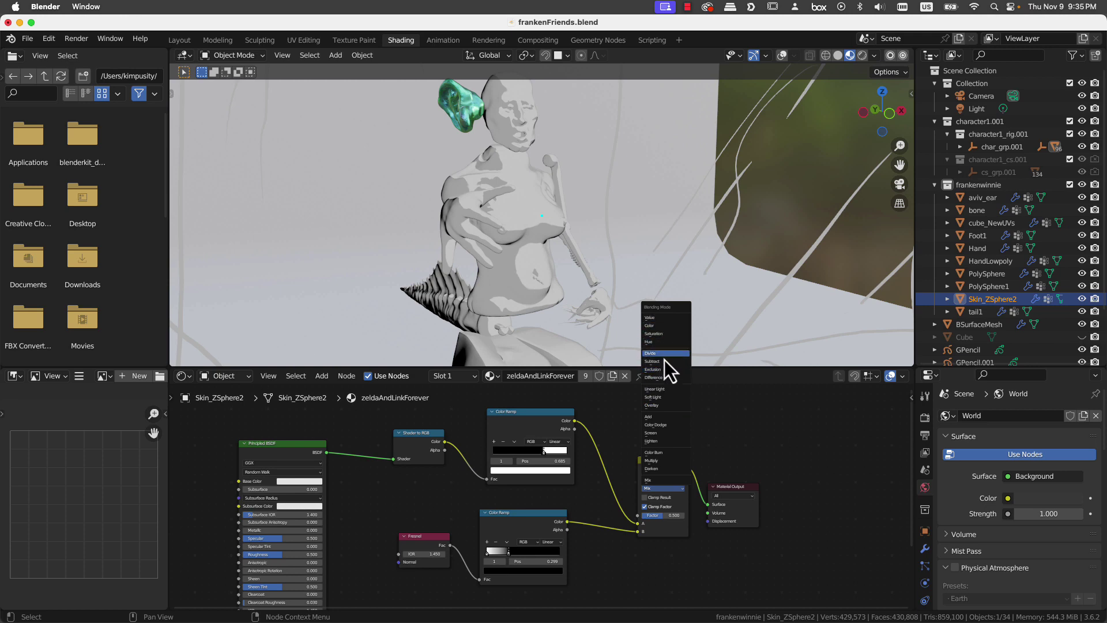
pyautogui.click(659, 461)
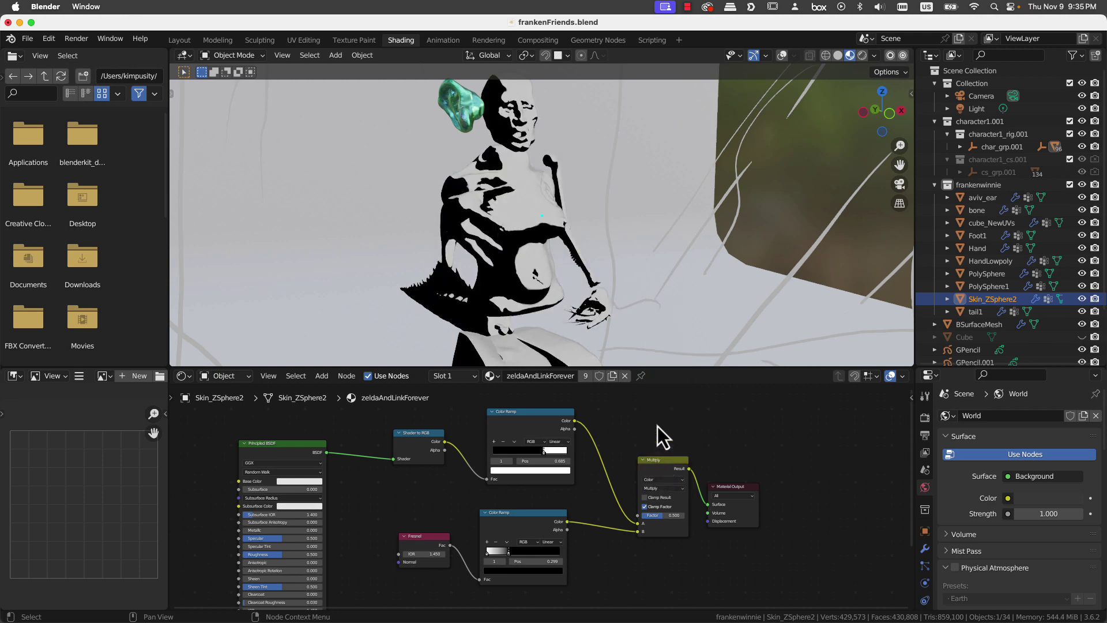
pyautogui.moveTo(636, 295); pyautogui.dragTo(548, 345, button='middle')
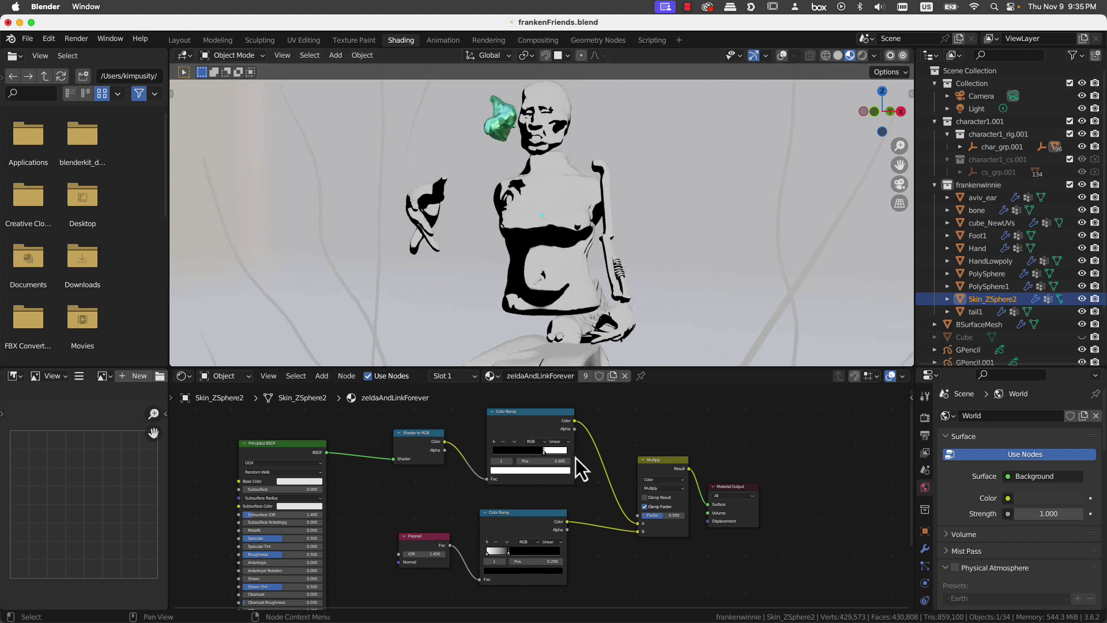
# - Set the node's blending mode back to Mix and check the torso shading up close
pyautogui.click(666, 490)
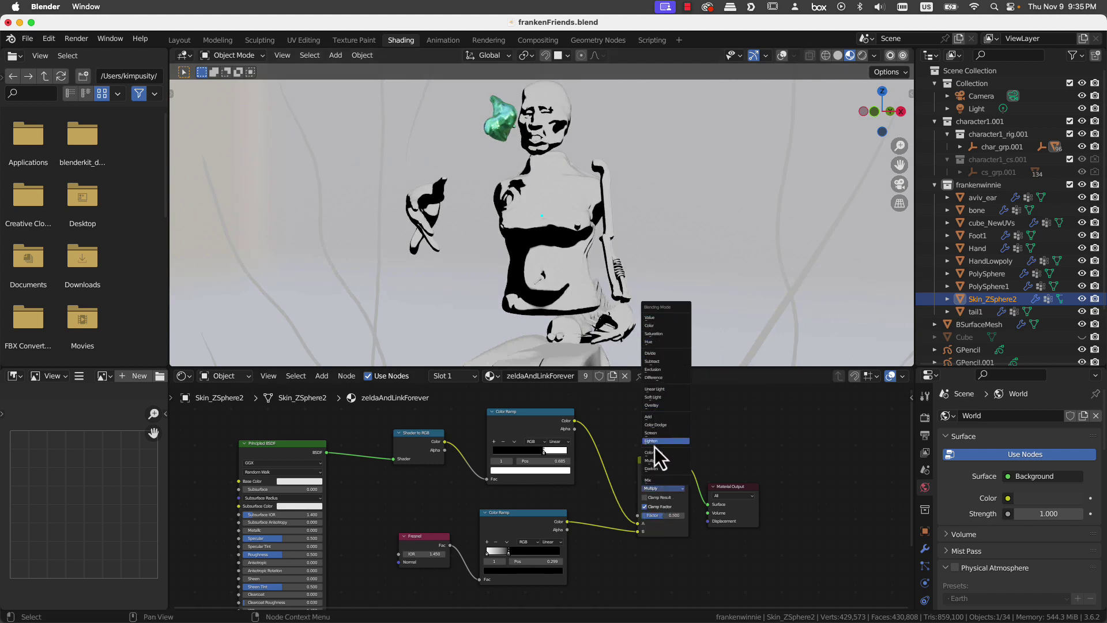
pyautogui.click(650, 479)
pyautogui.scroll(3, 579, 277)
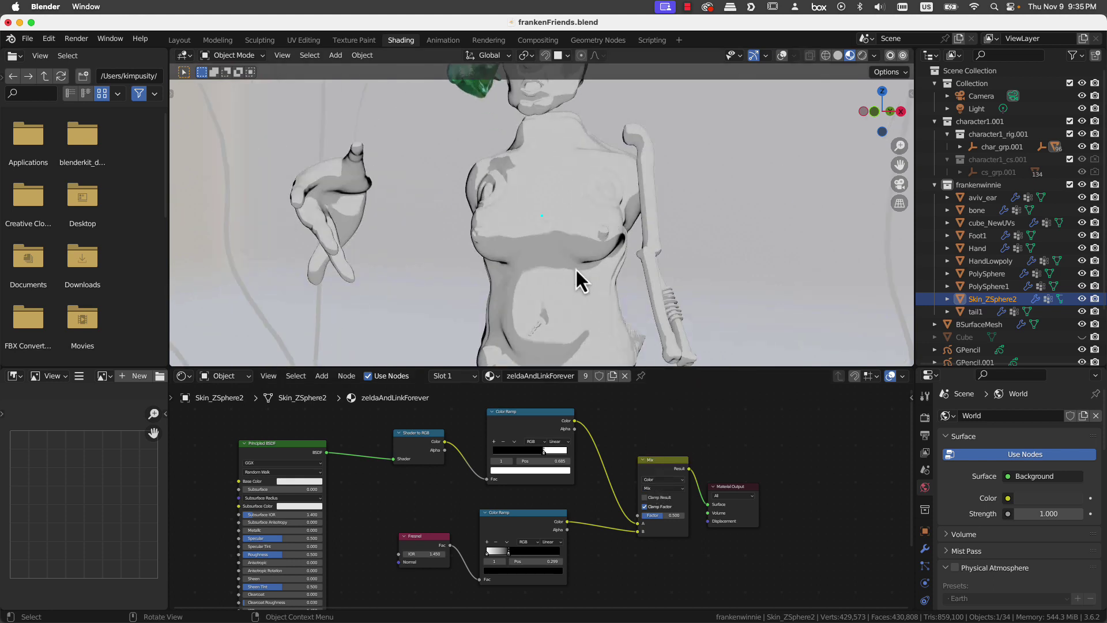
pyautogui.moveTo(576, 267); pyautogui.dragTo(622, 311, button='middle')
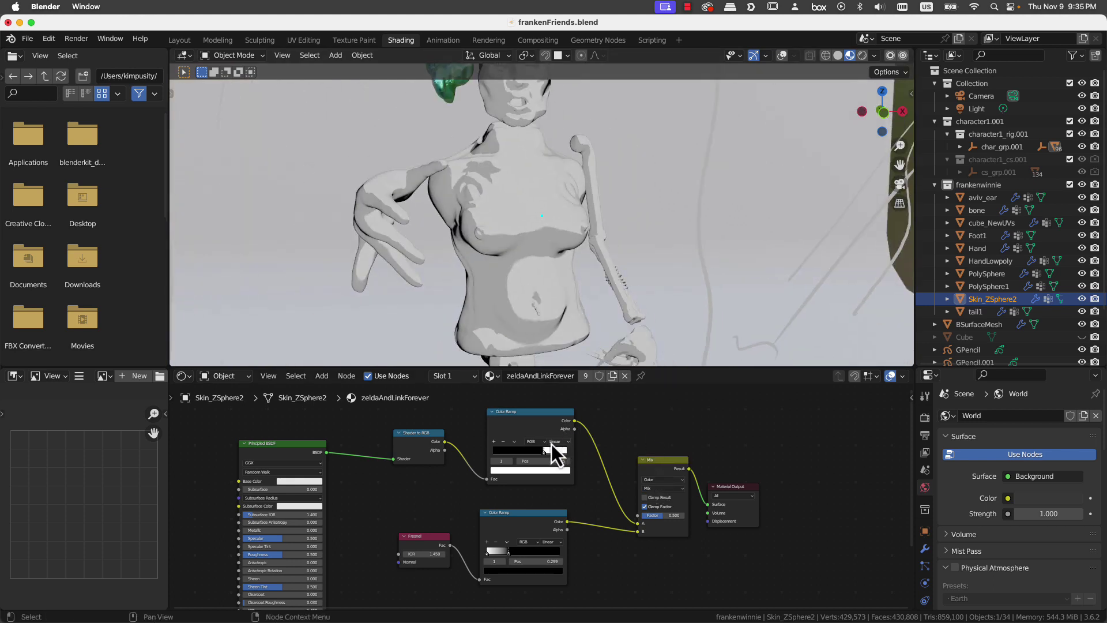
# - Change the dark stop of the shading Color Ramp from black to a strong red
pyautogui.click(527, 470)
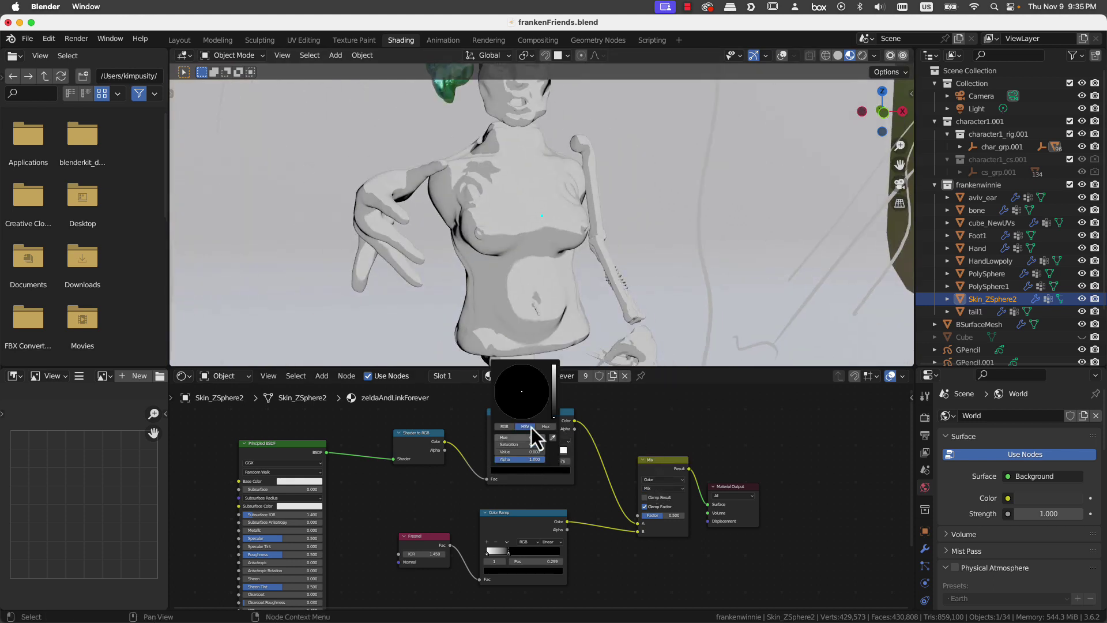
pyautogui.click(553, 376)
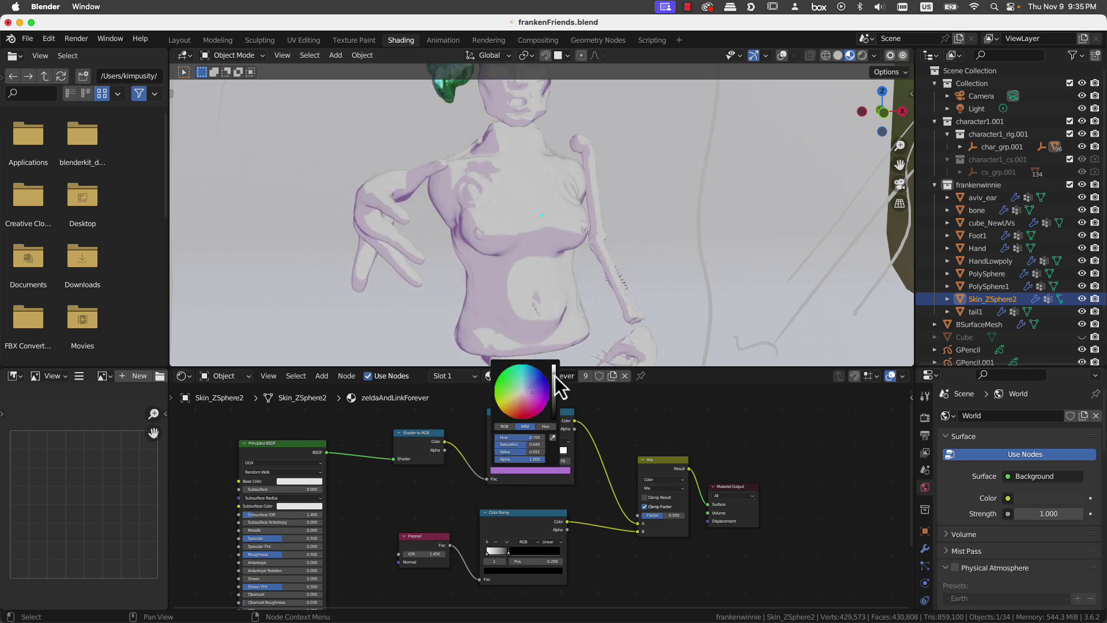
pyautogui.click(521, 403)
pyautogui.moveTo(523, 406); pyautogui.dragTo(524, 423)
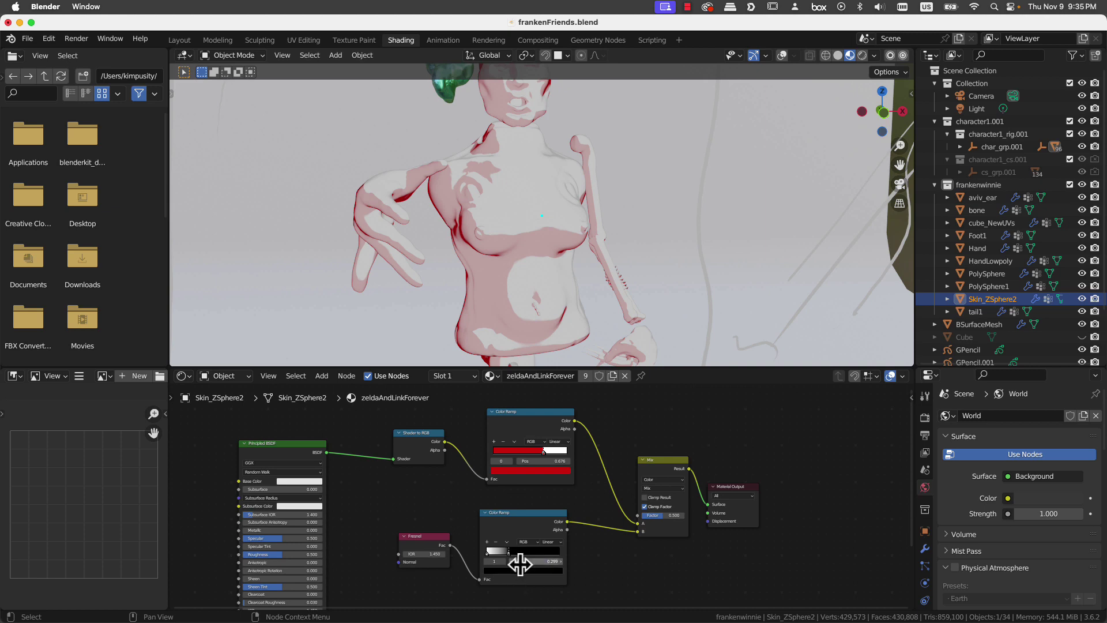
# - Adjust the Mix node's Factor to 0.111 while checking the red shading on the full character
pyautogui.moveTo(662, 521); pyautogui.dragTo(675, 523)
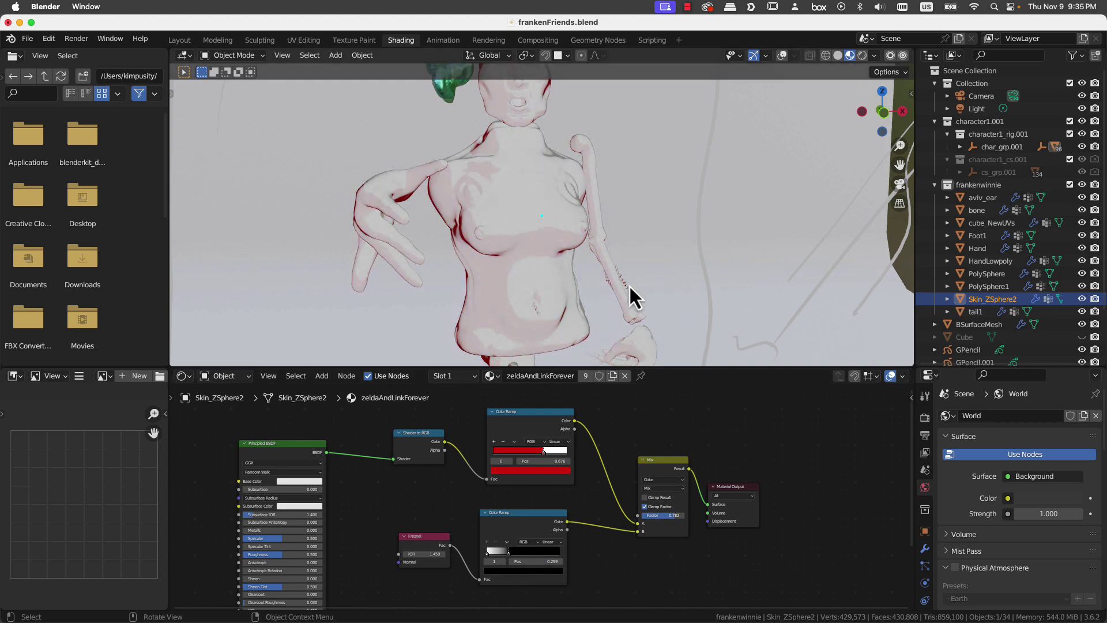
pyautogui.moveTo(628, 284); pyautogui.dragTo(660, 236, button='middle')
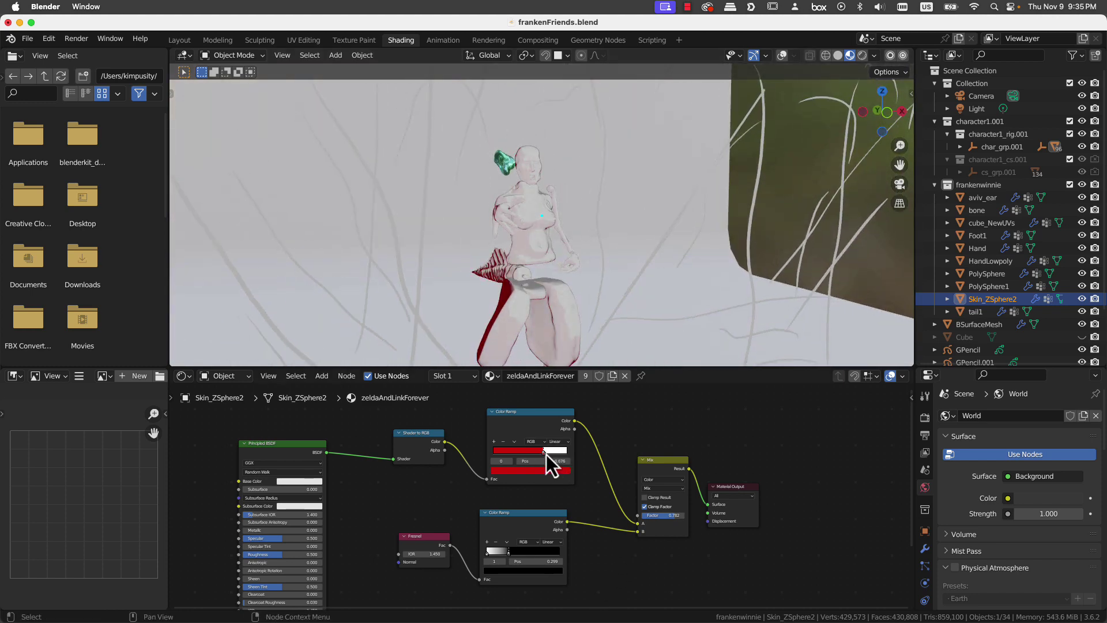
pyautogui.moveTo(661, 515); pyautogui.dragTo(634, 520)
pyautogui.moveTo(519, 286); pyautogui.dragTo(500, 303, button='middle')
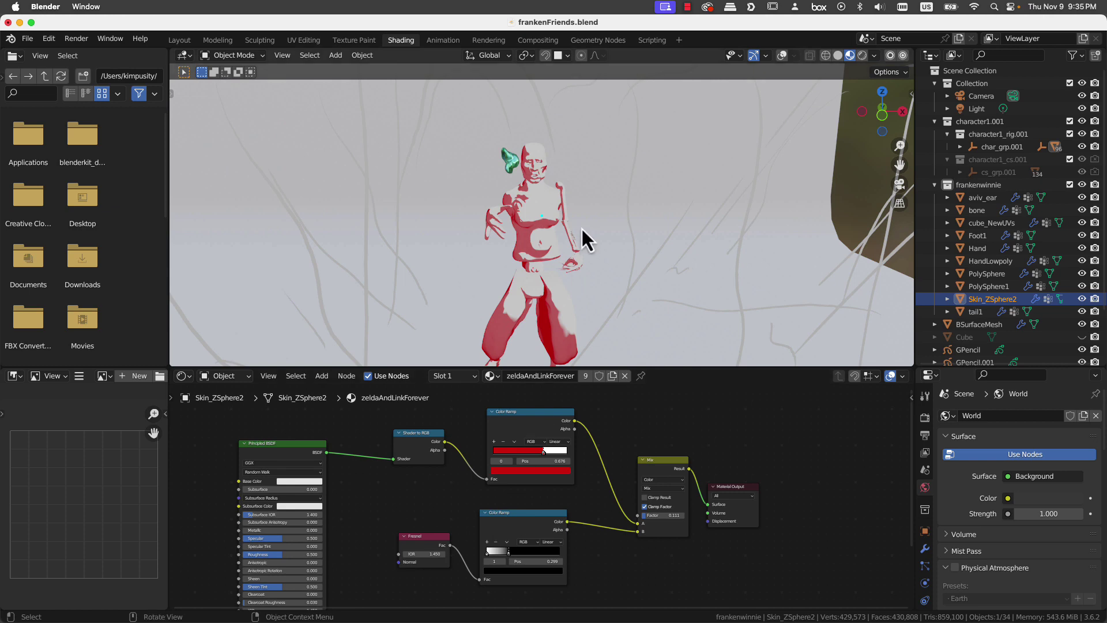
pyautogui.scroll(-5, 582, 222)
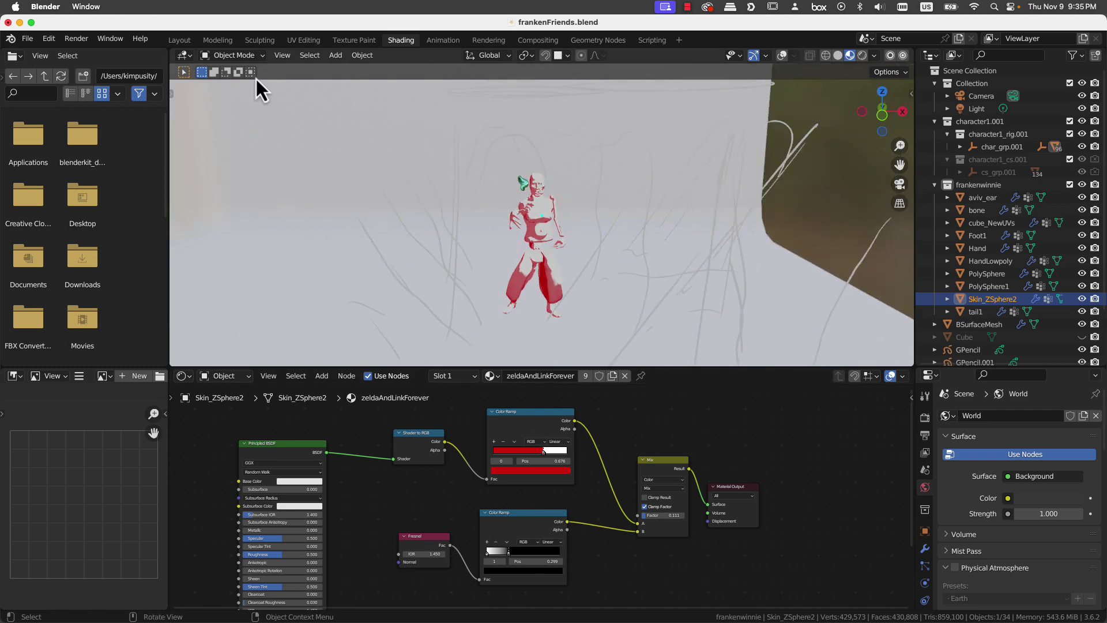
# - Switch to the Layout workspace in rendered shading and hide the viewport overlays at frame 115
pyautogui.click(176, 41)
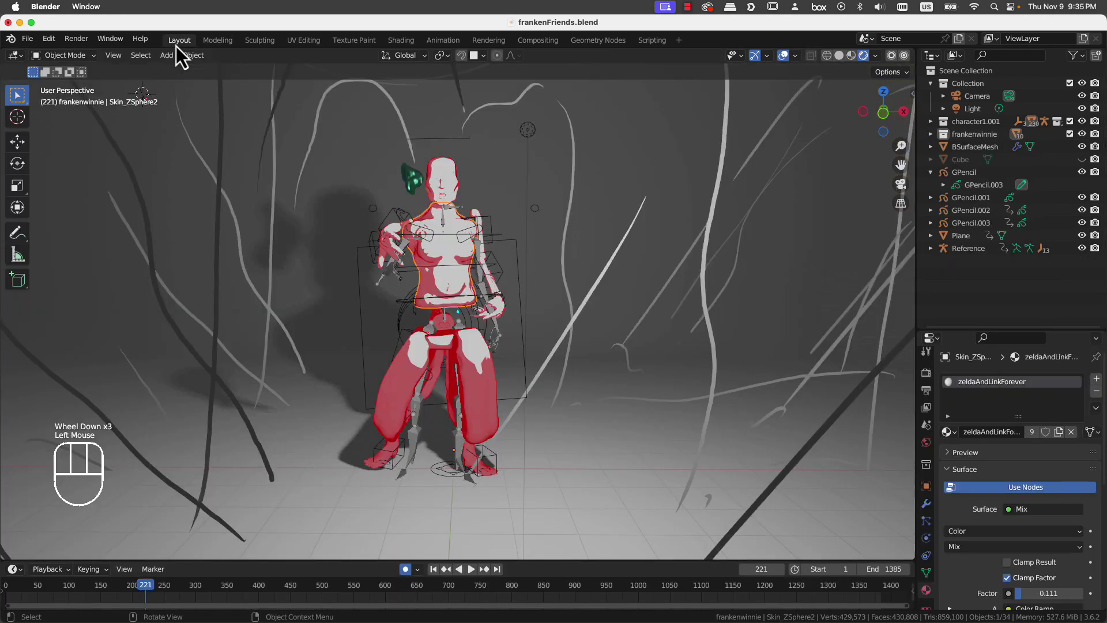
pyautogui.click(863, 60)
pyautogui.moveTo(133, 590)
pyautogui.mouseDown()
pyautogui.moveTo(213, 603)
pyautogui.moveTo(77, 602)
pyautogui.mouseUp()
pyautogui.click(783, 55)
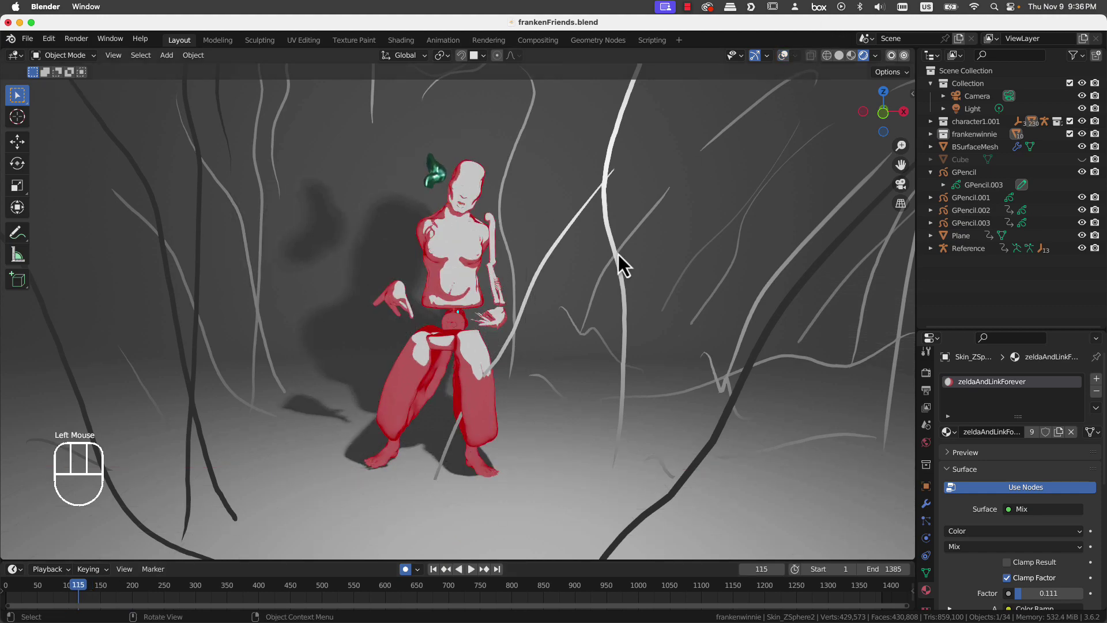
# - Examine the toon shading on the character's face and torso up close at frame 115
pyautogui.moveTo(565, 294); pyautogui.dragTo(536, 341, button='middle')
pyautogui.scroll(2, 485, 344)
pyautogui.scroll(-1, 537, 334)
pyautogui.scroll(3, 530, 299)
pyautogui.keyDown('shift'); pyautogui.moveTo(531, 299); pyautogui.dragTo(536, 121, button='middle'); pyautogui.keyUp('shift')
pyautogui.scroll(2, 524, 369)
pyautogui.moveTo(524, 242); pyautogui.dragTo(526, 271, button='middle')
pyautogui.scroll(-2, 536, 321)
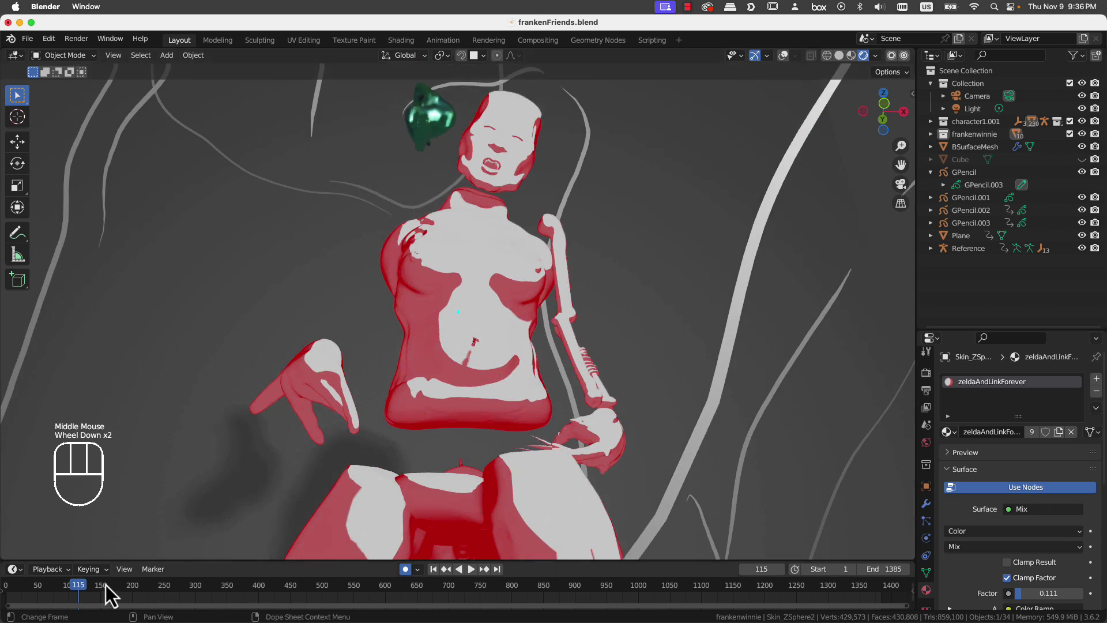
# - Scrub the animation to frame 255 and on to frame 814, examining the moving character's toon shading from the side
pyautogui.moveTo(110, 589); pyautogui.dragTo(167, 593)
pyautogui.scroll(-3, 381, 343)
pyautogui.scroll(-2, 382, 342)
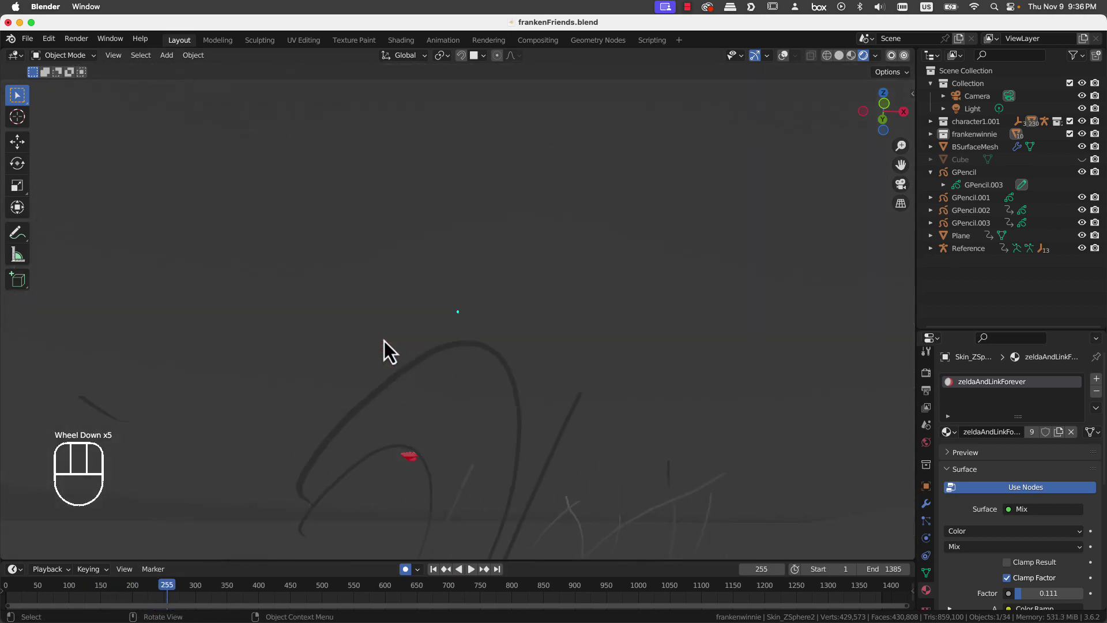
pyautogui.moveTo(384, 341); pyautogui.dragTo(323, 358, button='middle')
pyautogui.scroll(2, 304, 377)
pyautogui.scroll(-1, 314, 379)
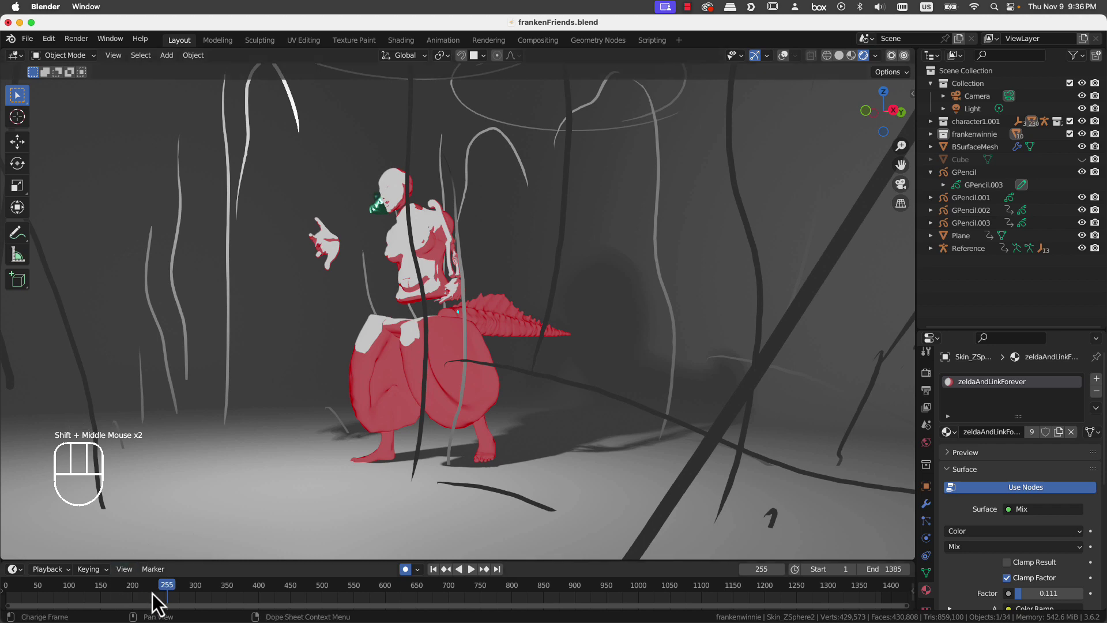
pyautogui.moveTo(169, 592); pyautogui.dragTo(522, 597)
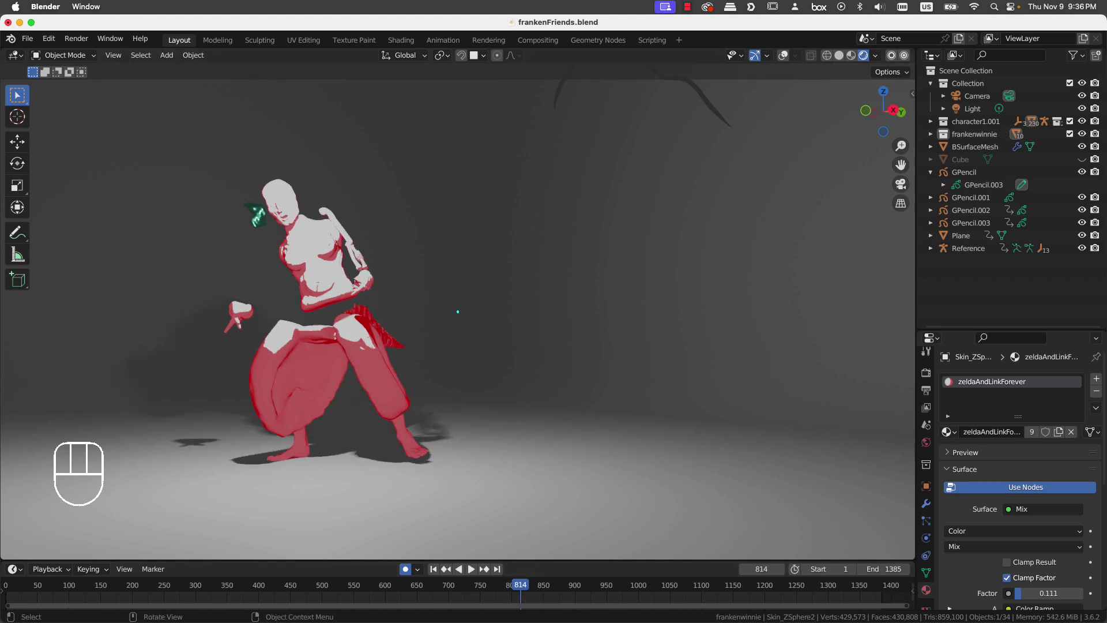